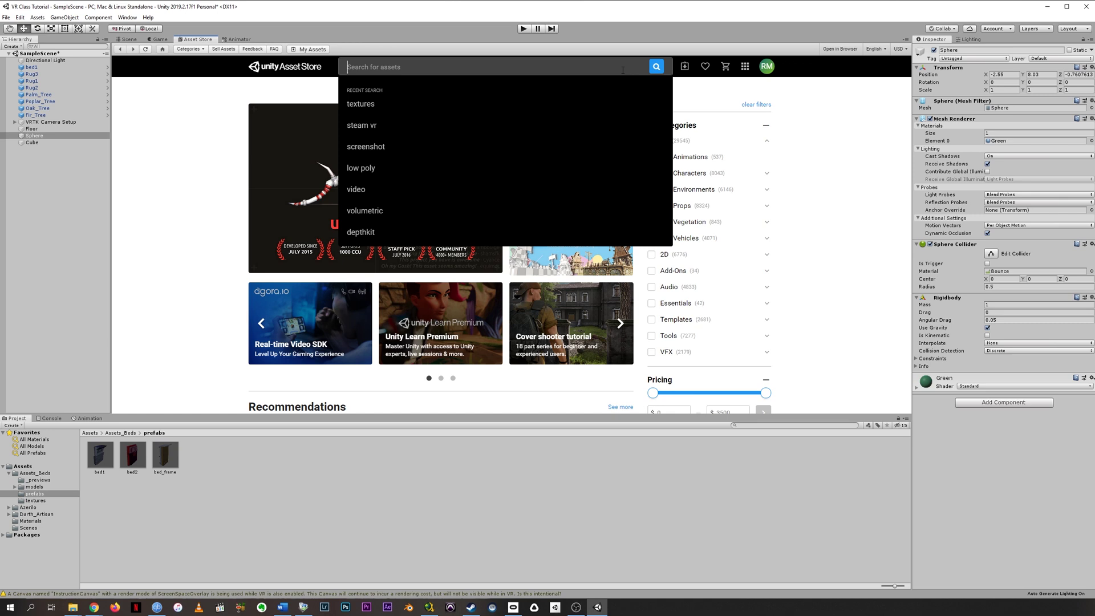
# Search the Asset Store for 'textures', filter to the 375 free results, and browse them.
pyautogui.write('text')
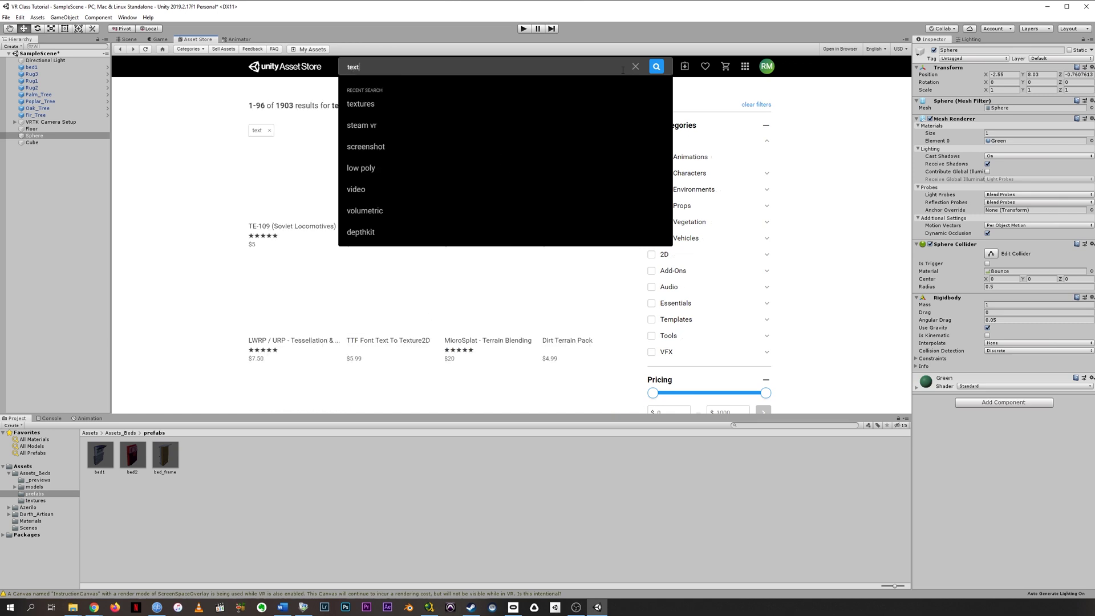
pyautogui.click(408, 102)
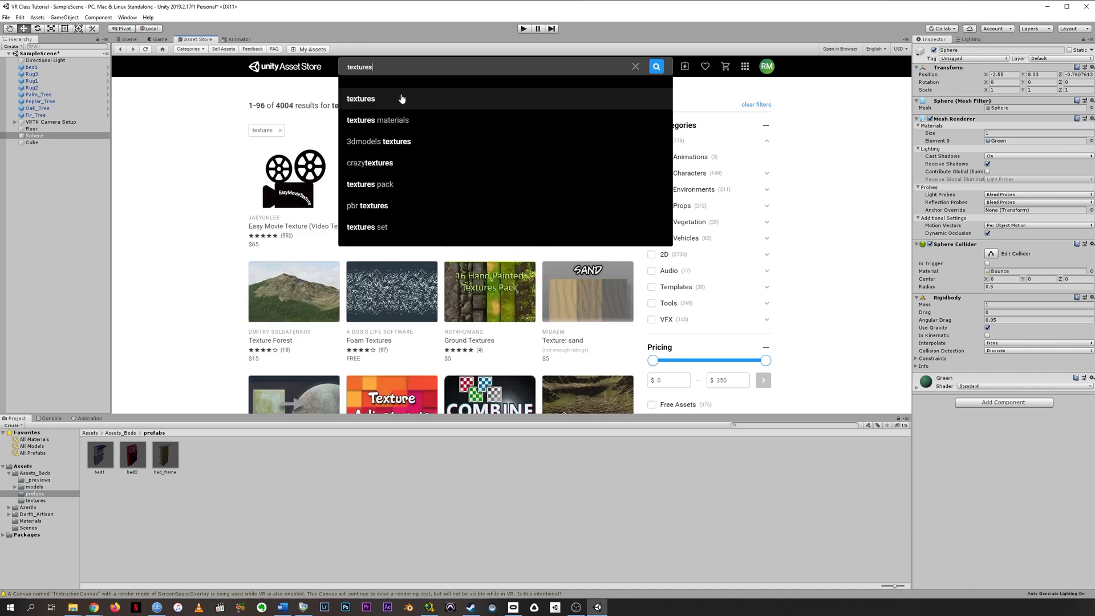
pyautogui.click(746, 187)
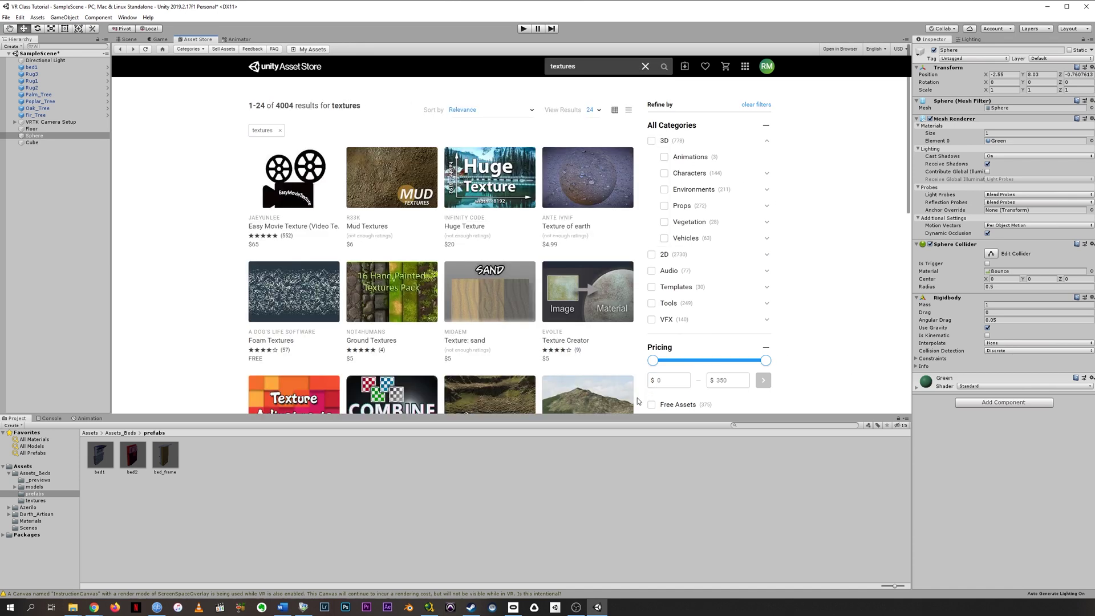
pyautogui.click(652, 406)
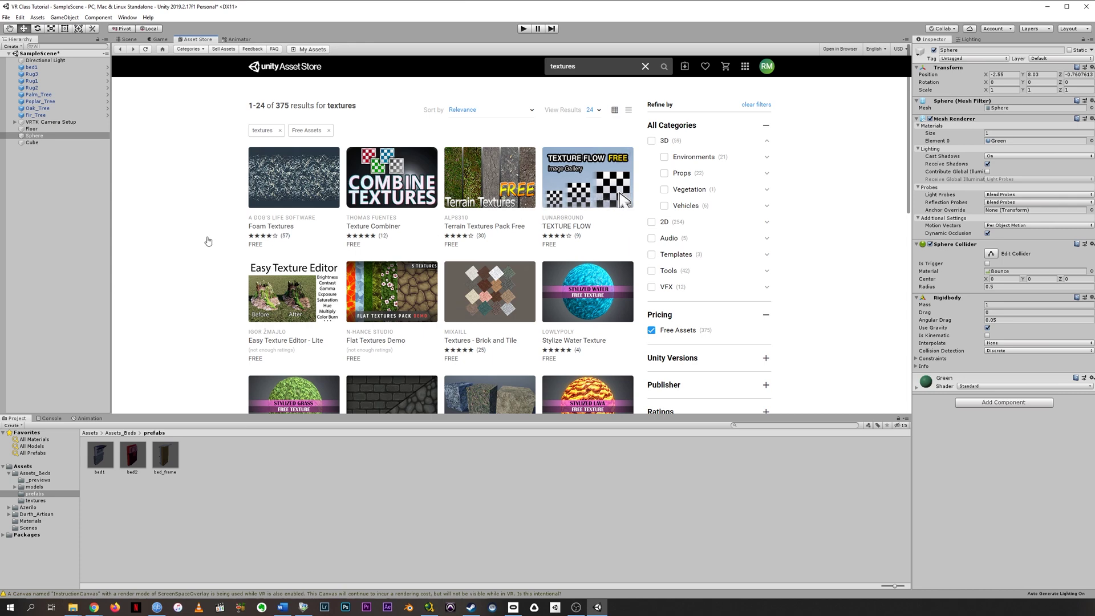
pyautogui.scroll(-3, 207, 223)
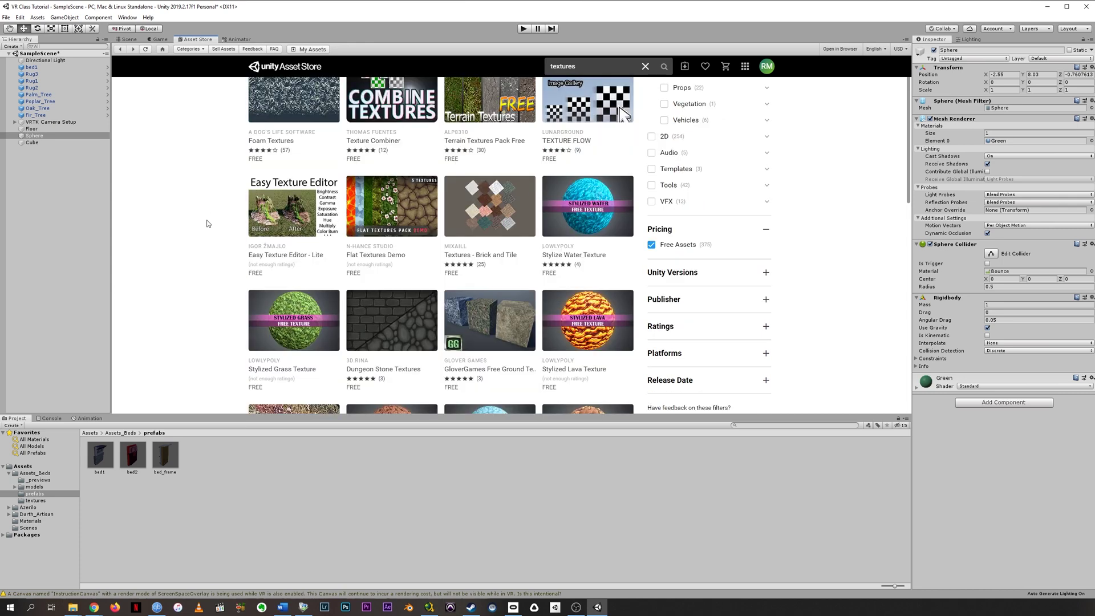
pyautogui.scroll(-1, 208, 224)
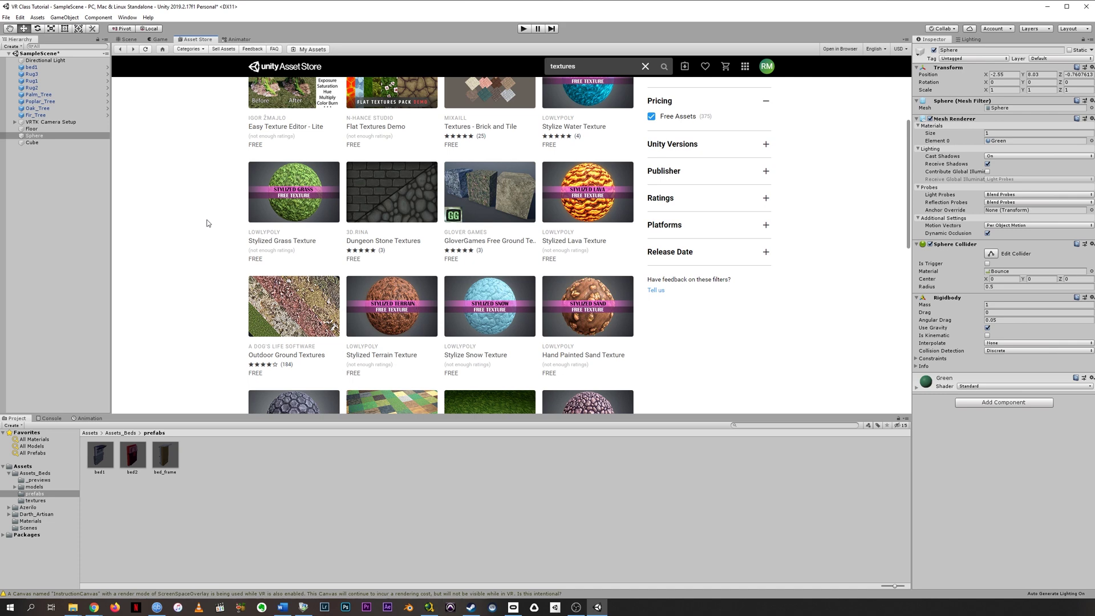
pyautogui.scroll(-6, 193, 245)
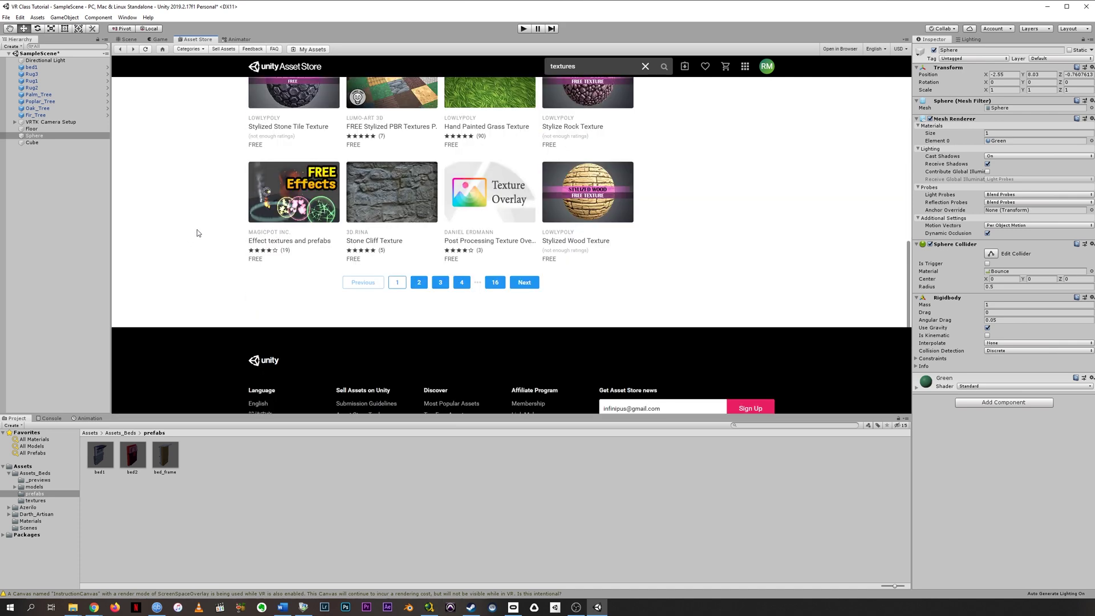
pyautogui.scroll(5, 197, 230)
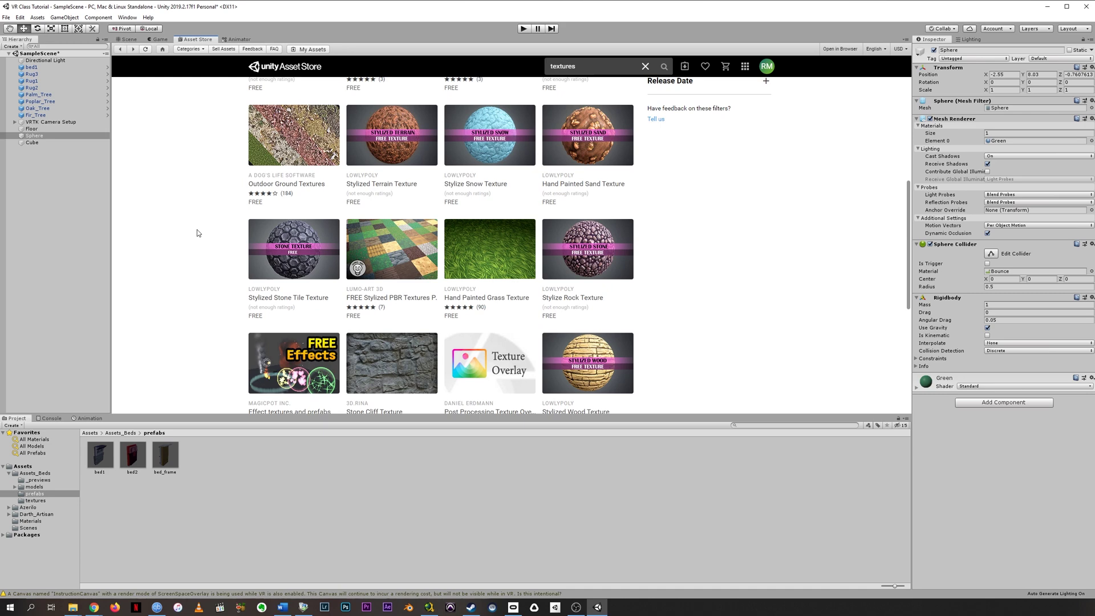
pyautogui.scroll(2, 197, 231)
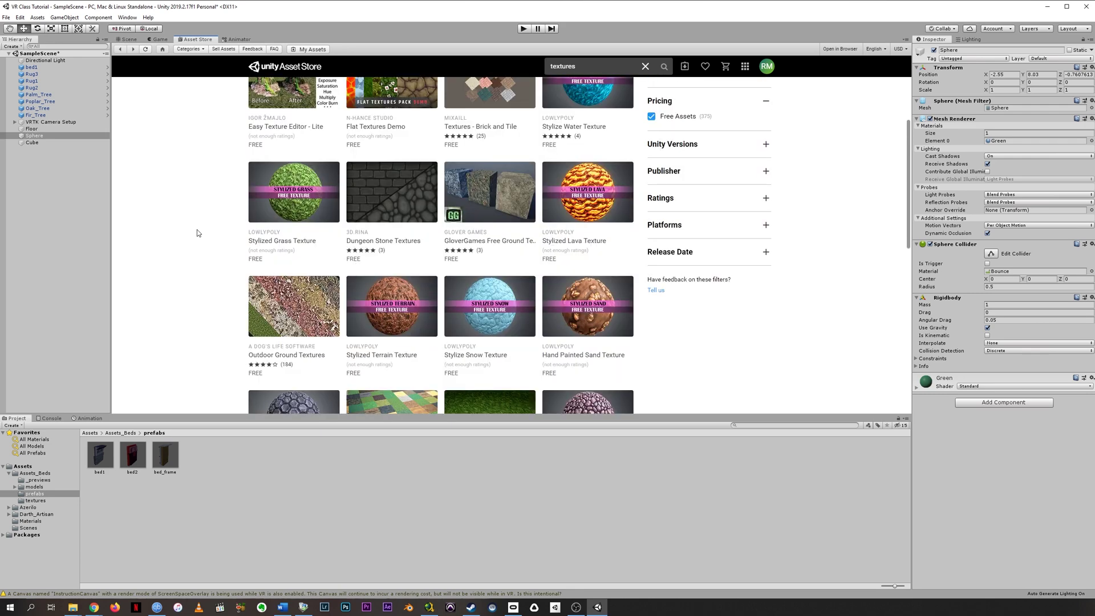
pyautogui.scroll(-1, 197, 231)
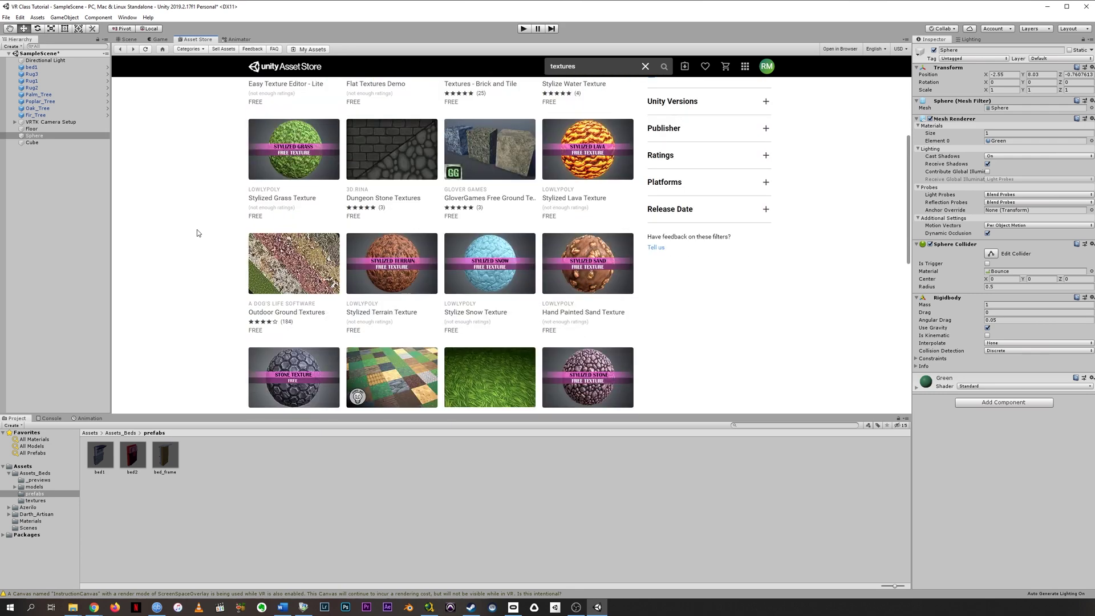
# Download and import the free Stylized Grass Texture package, then return to the Scene view.
pyautogui.click(307, 134)
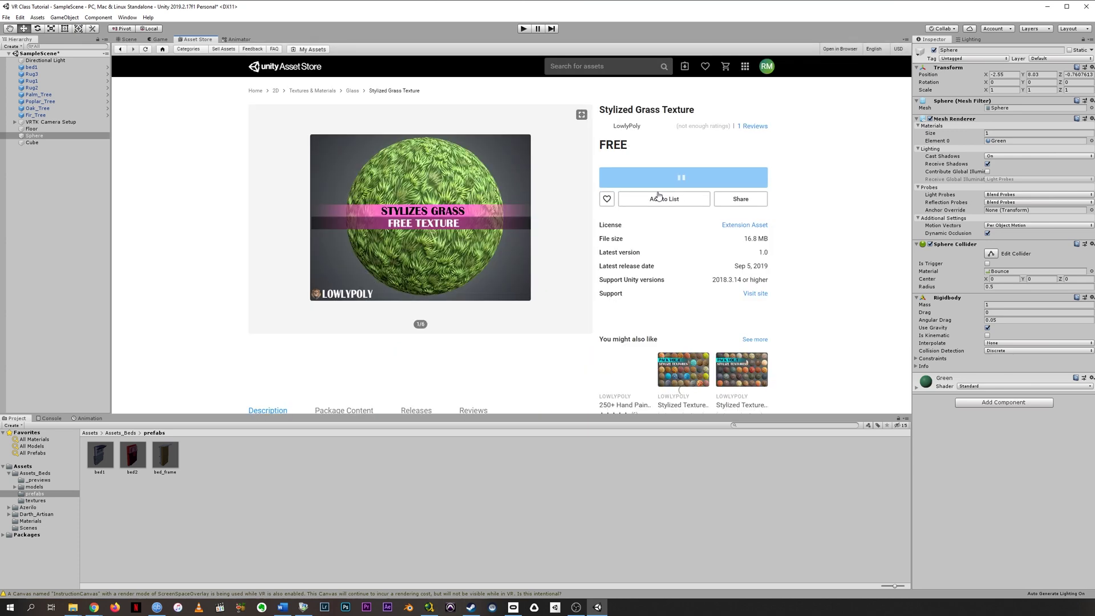
pyautogui.click(653, 182)
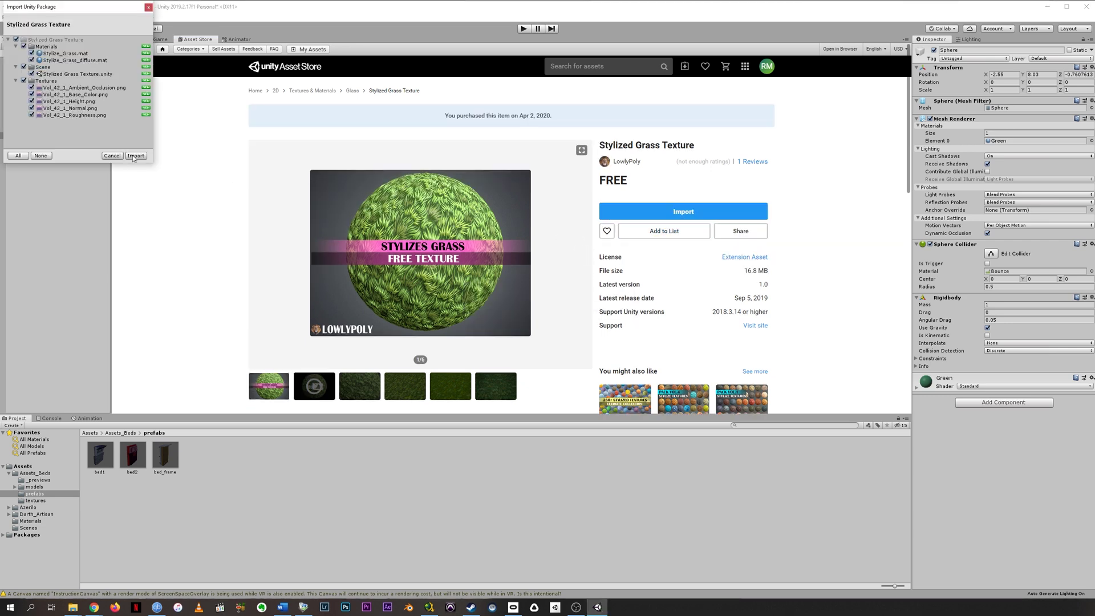
pyautogui.click(135, 156)
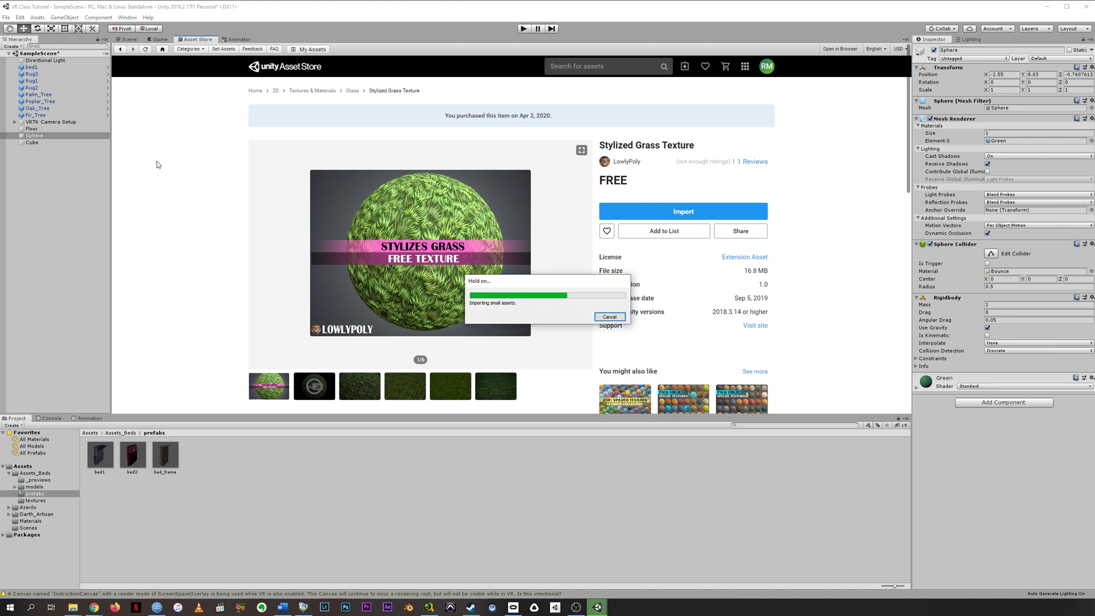
pyautogui.click(127, 40)
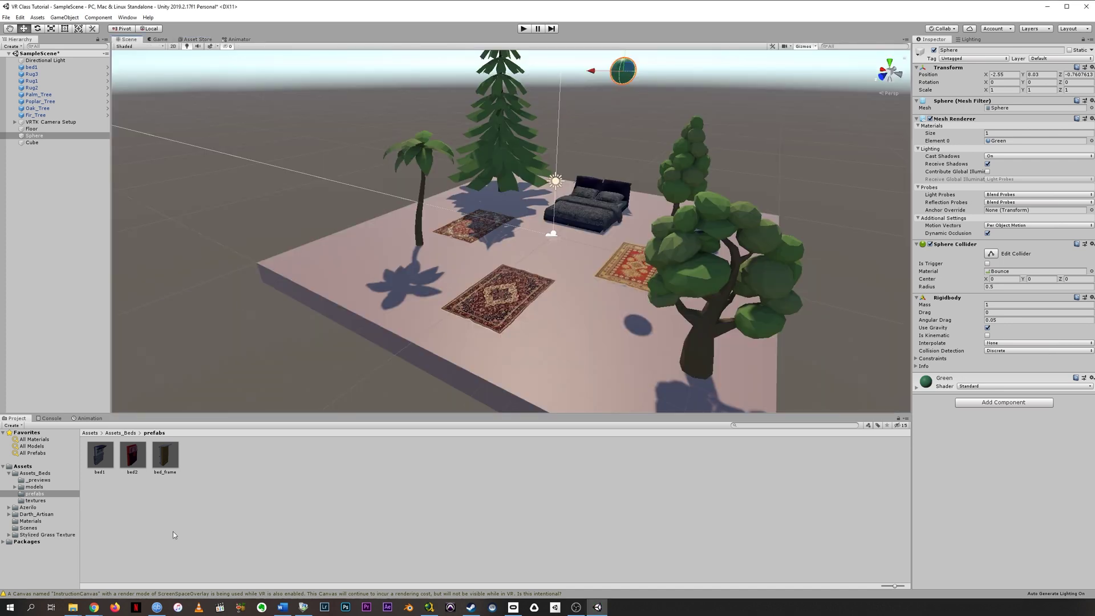
# Collapse Assets_Beds and open Stylized Grass Texture > Materials in the Project panel.
pyautogui.click(8, 474)
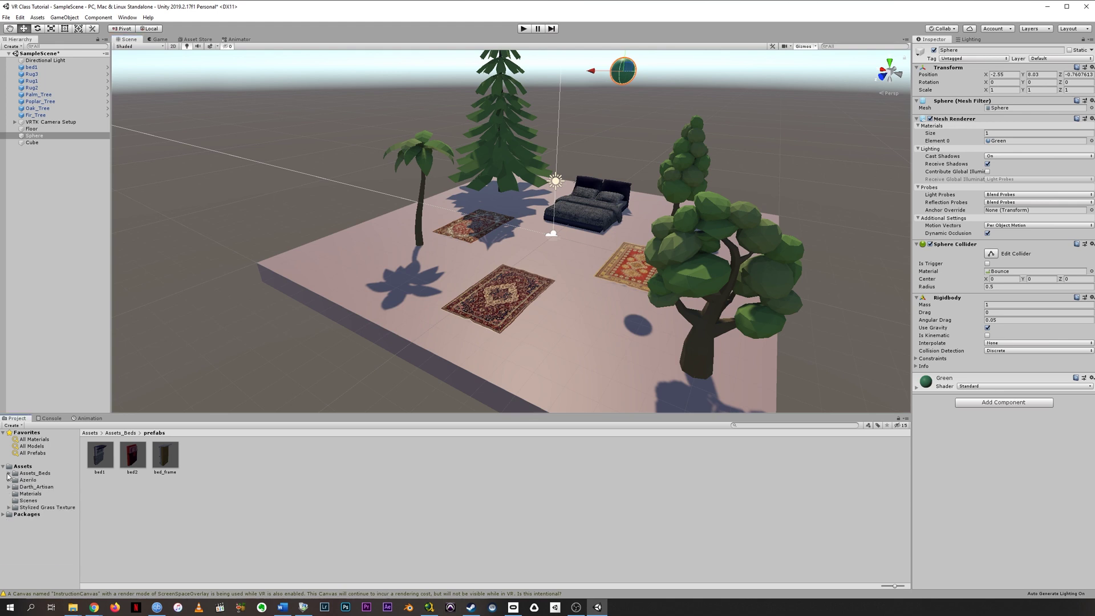
pyautogui.click(16, 507)
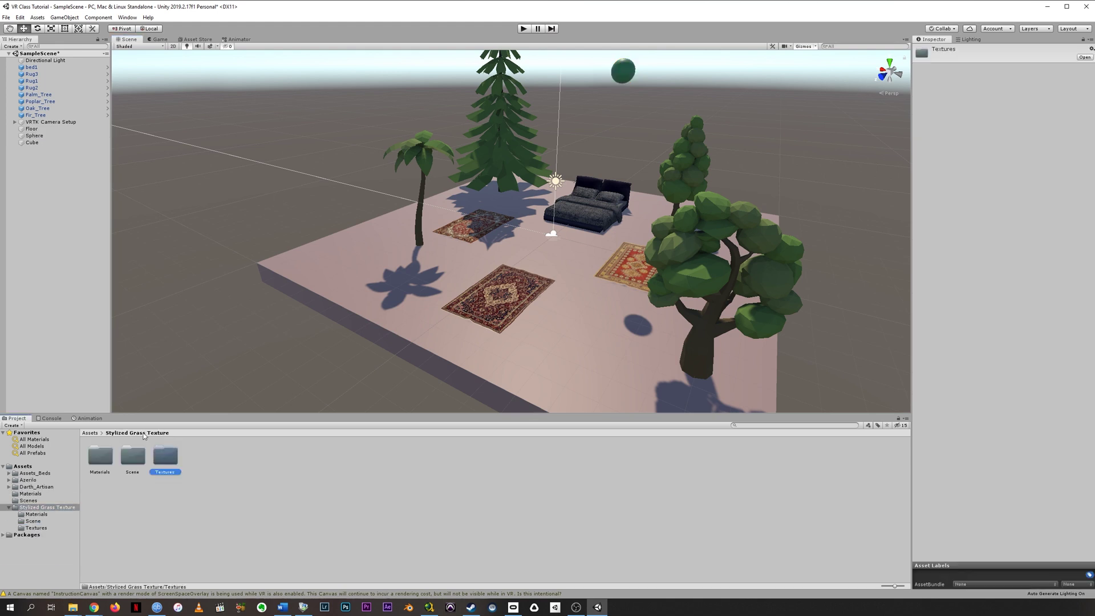
pyautogui.doubleClick(101, 455)
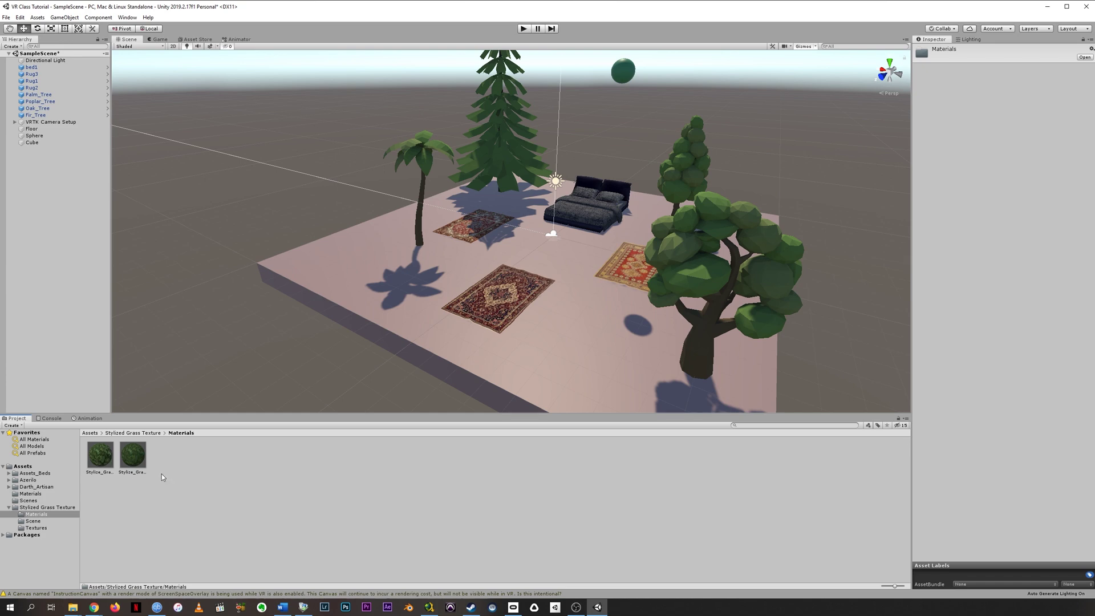
# Apply the Stylize_Grass material to the Floor and check its white (FFFFFF) albedo tint.
pyautogui.moveTo(119, 460); pyautogui.dragTo(550, 354)
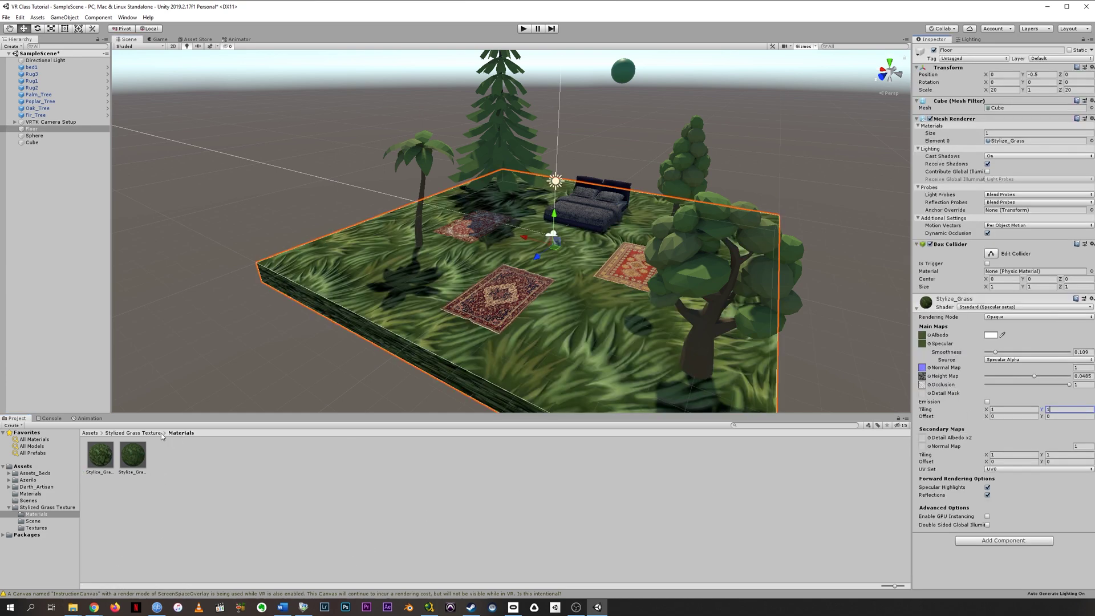
pyautogui.click(108, 456)
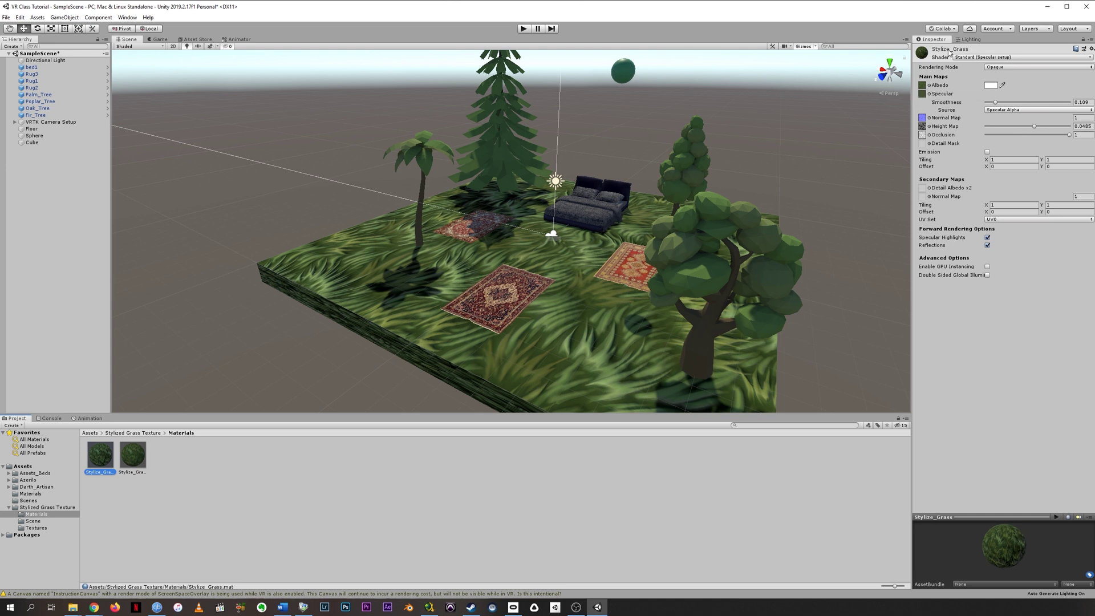
pyautogui.click(991, 86)
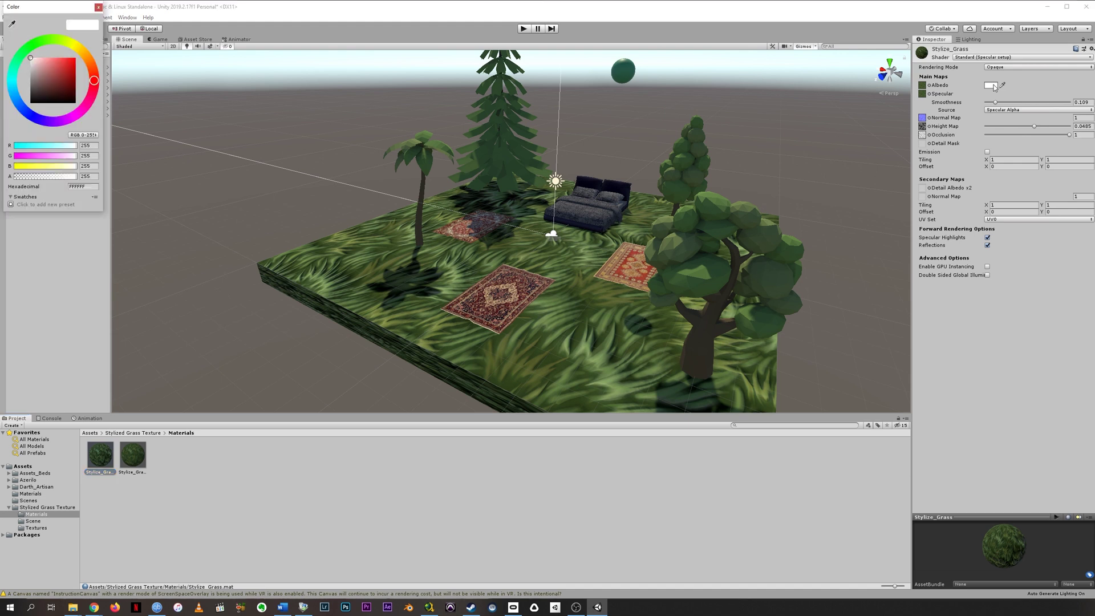
pyautogui.click(98, 7)
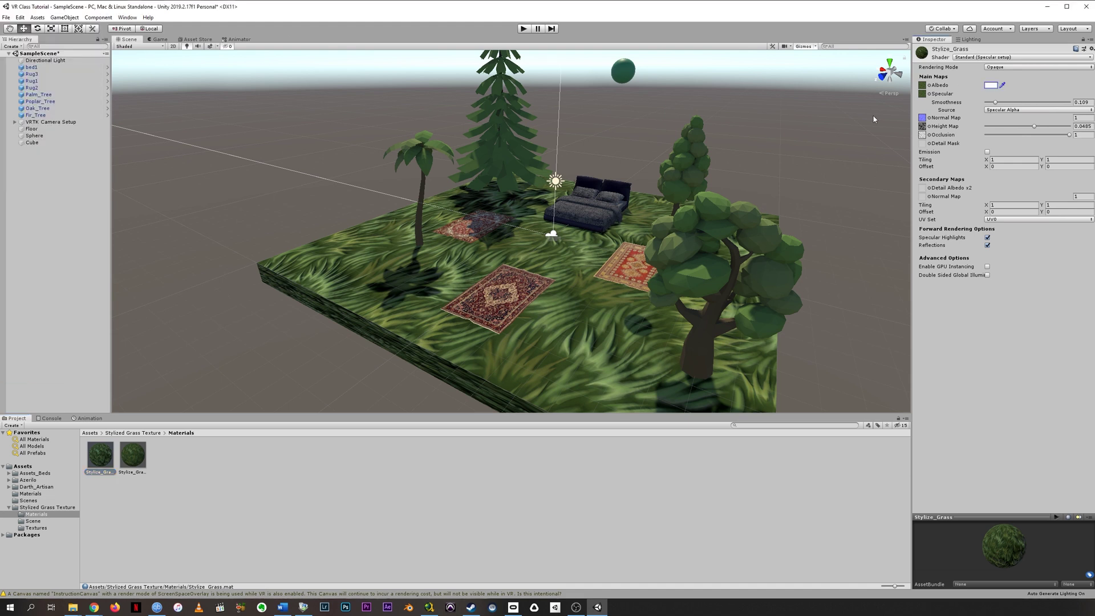
# Inspect the grass pack's ambient occlusion, base color, height, normal and roughness textures.
pyautogui.click(141, 435)
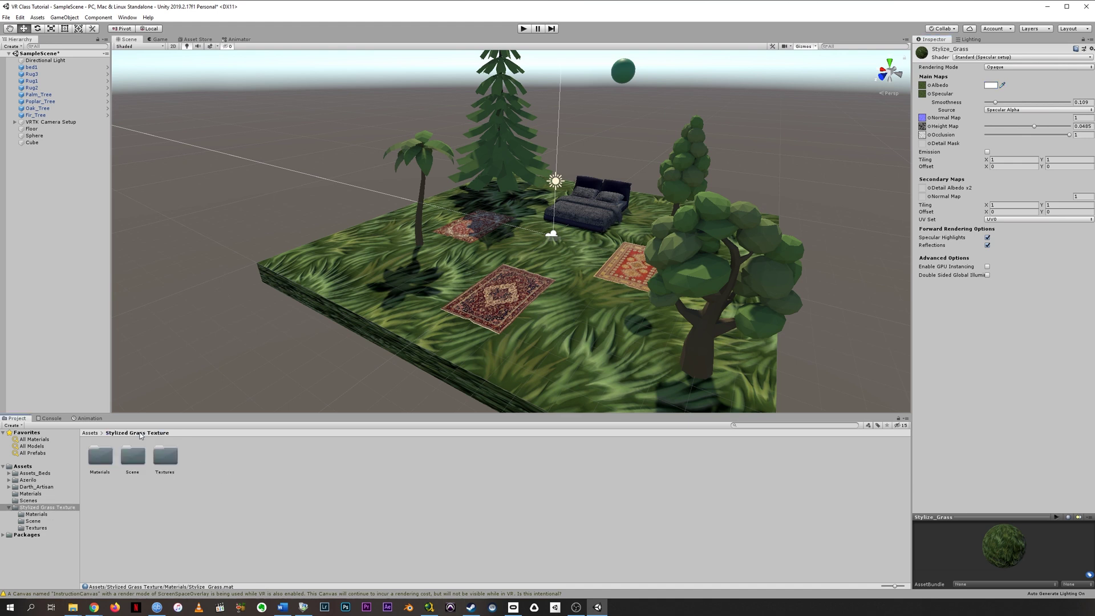
pyautogui.doubleClick(174, 463)
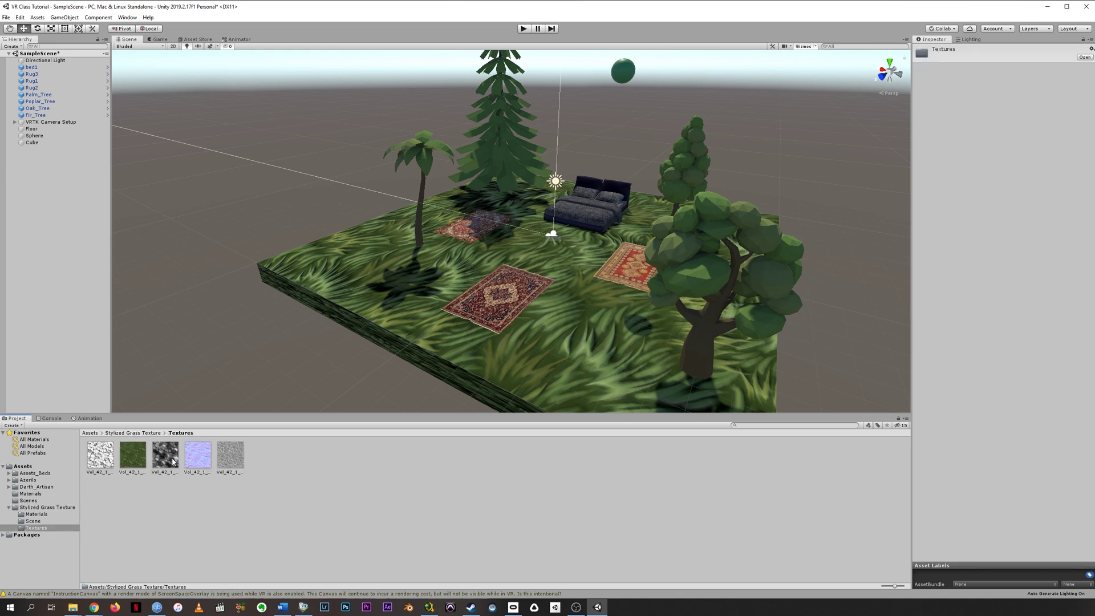
pyautogui.click(108, 462)
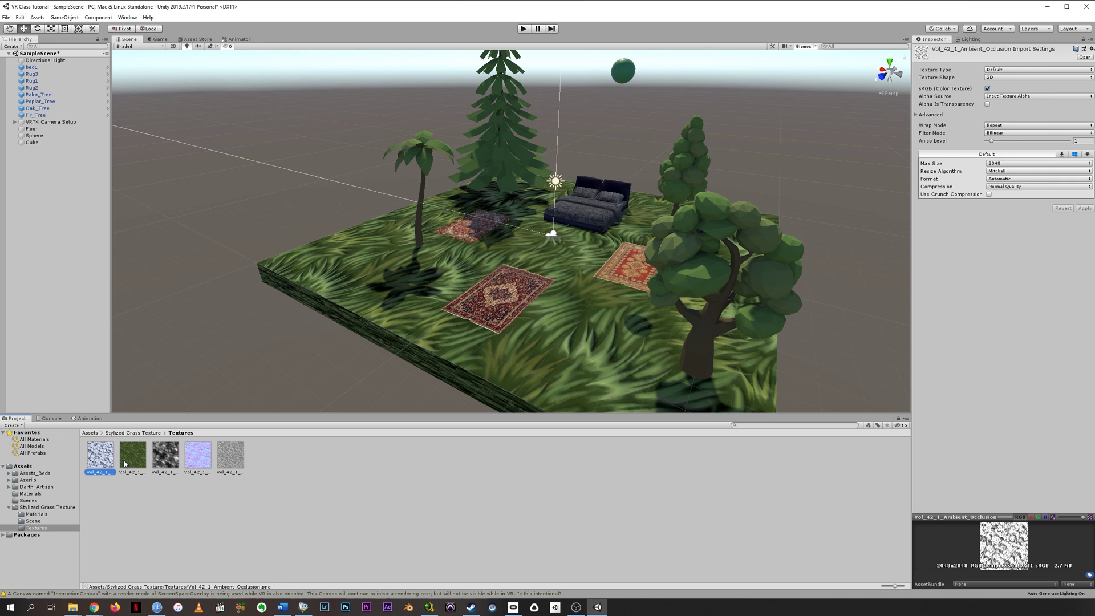
pyautogui.click(126, 463)
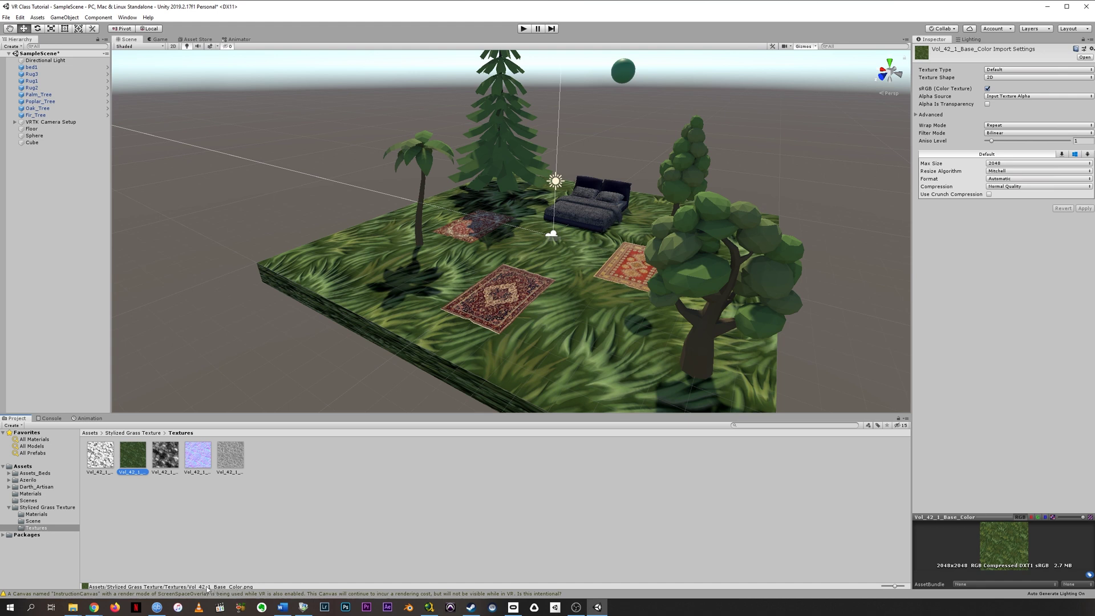
pyautogui.click(165, 459)
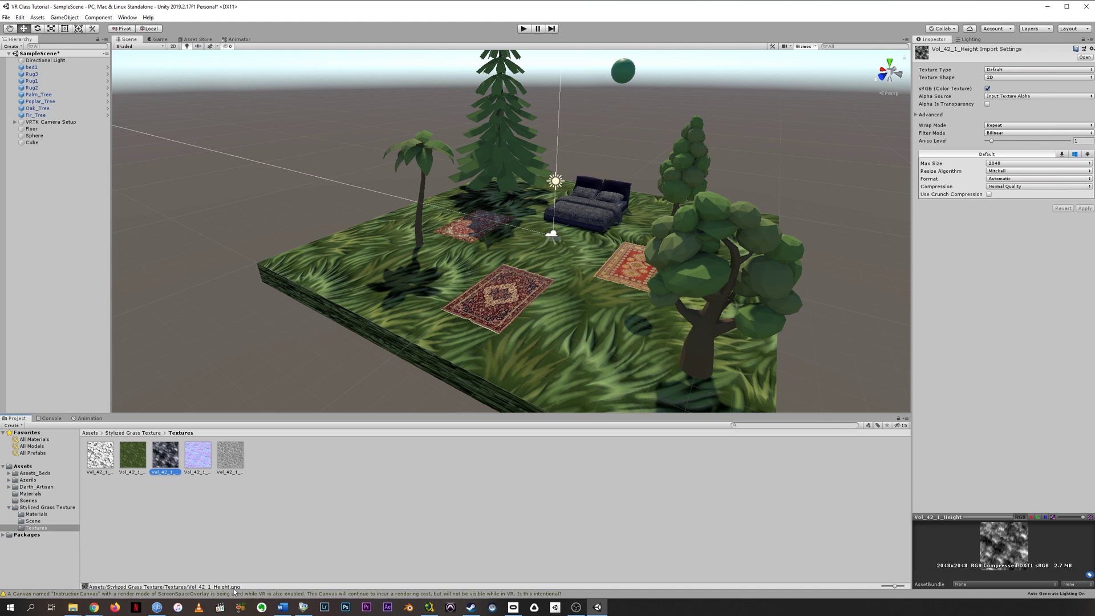
pyautogui.click(201, 461)
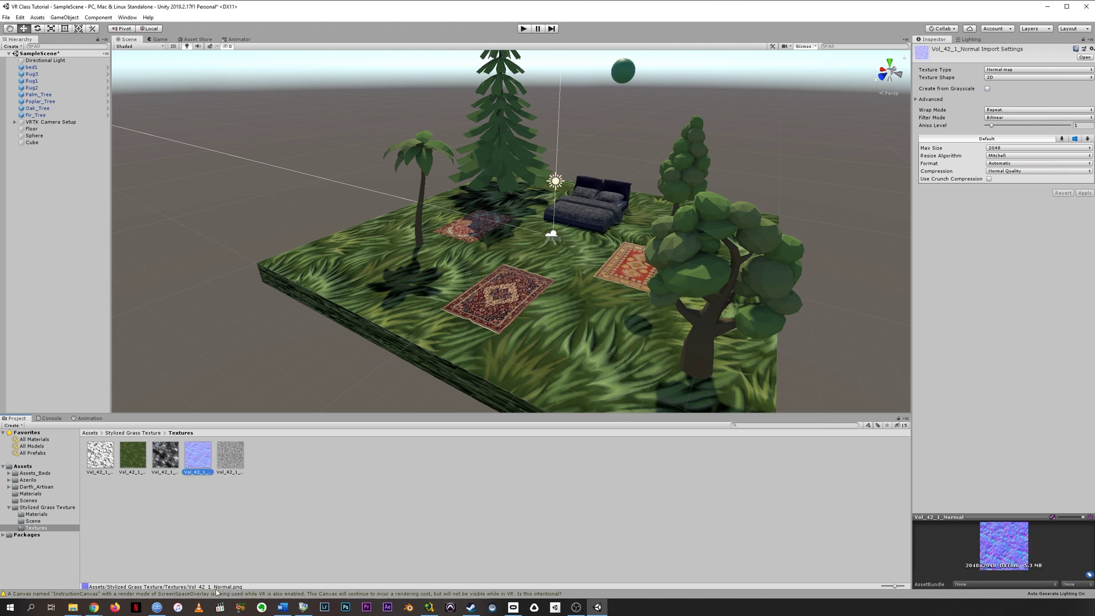
pyautogui.click(237, 475)
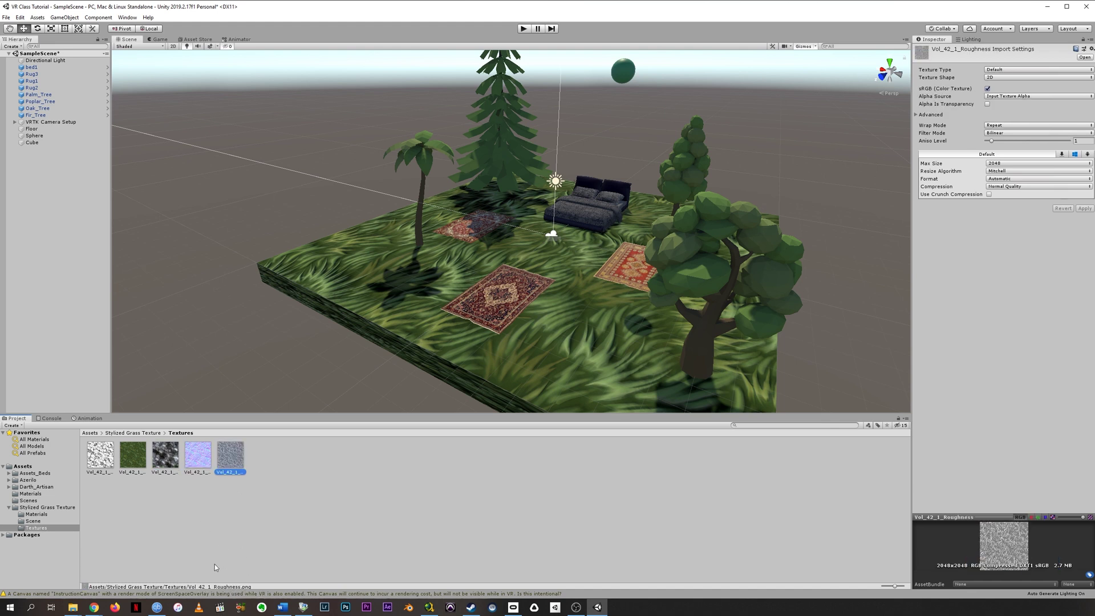
pyautogui.click(100, 459)
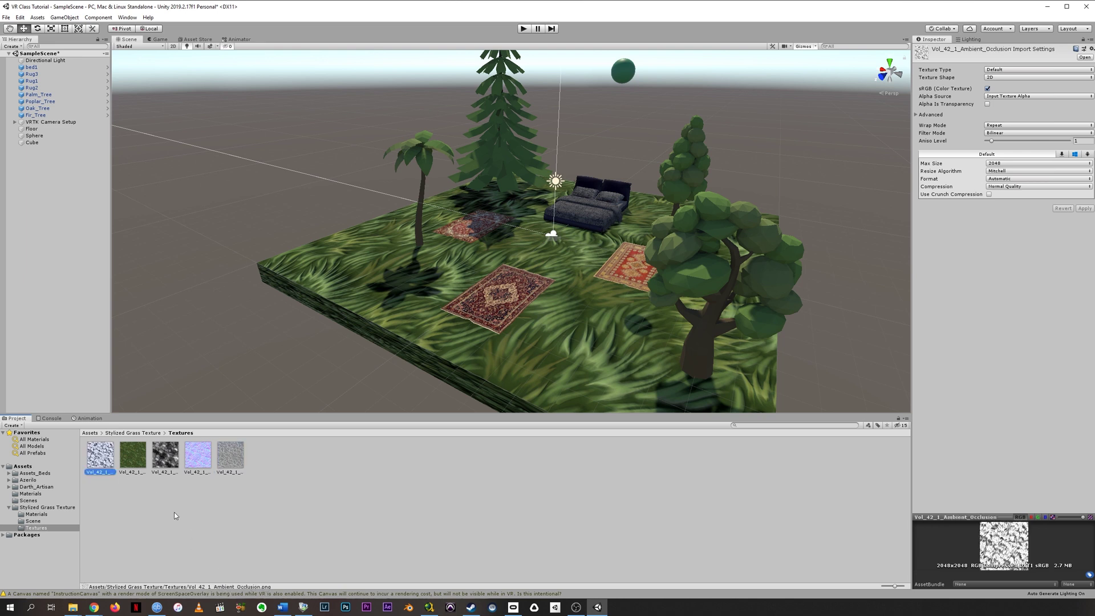
# Navigate from Assets back into the Stylized Grass Texture Materials folder.
pyautogui.click(89, 433)
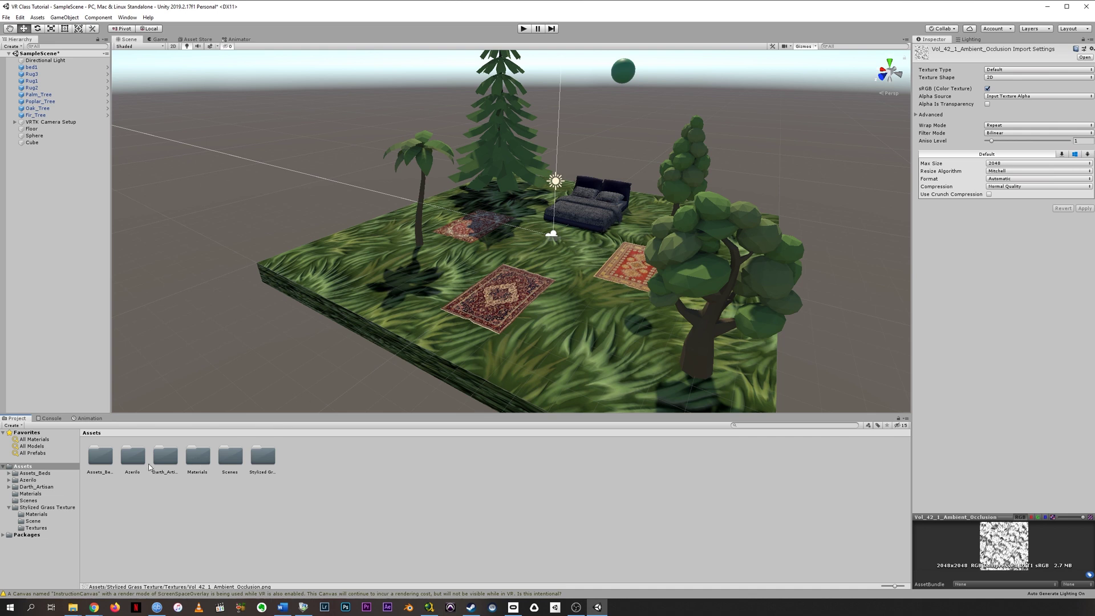
pyautogui.doubleClick(263, 457)
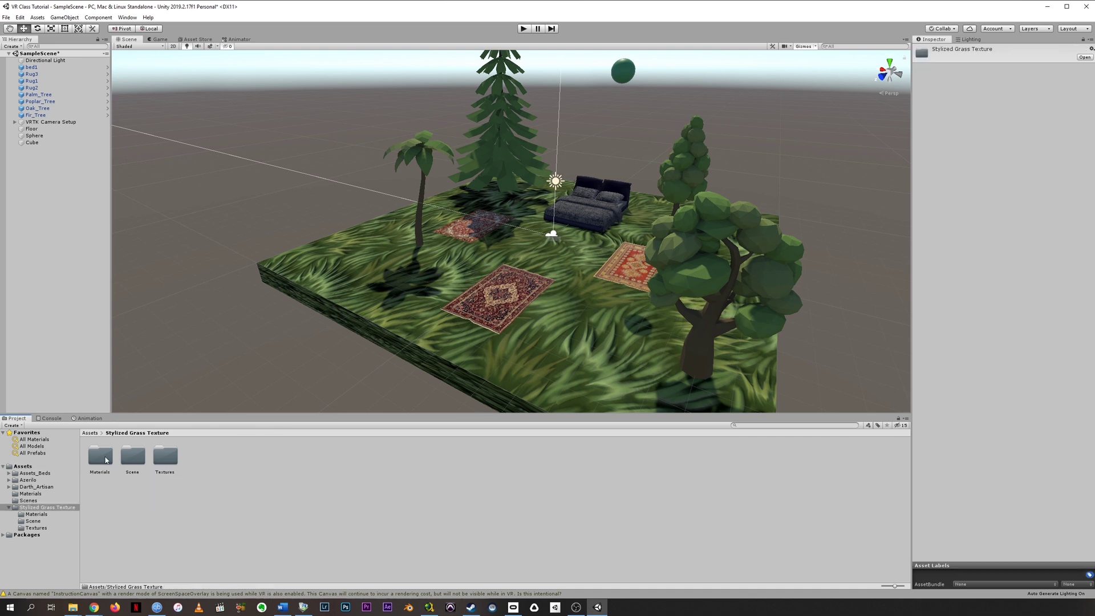
pyautogui.doubleClick(102, 456)
# Select the Stylize_Grass material to show its settings in the Inspector.
pyautogui.click(107, 460)
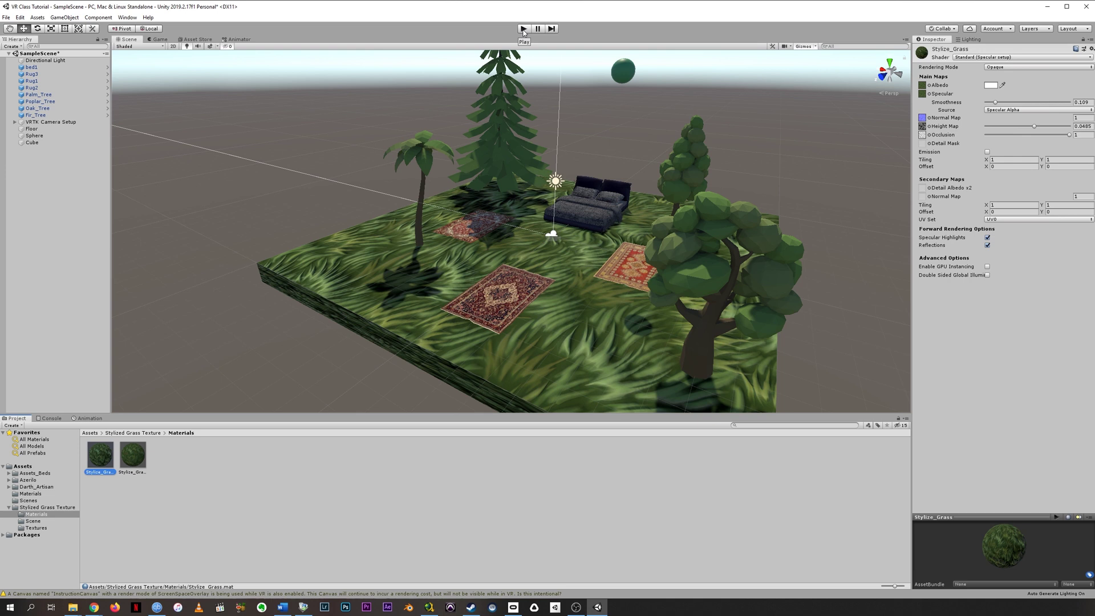
# Play the scene, walk forward on the grass with the Simulated CameraRig, then select Floor.
pyautogui.click(523, 29)
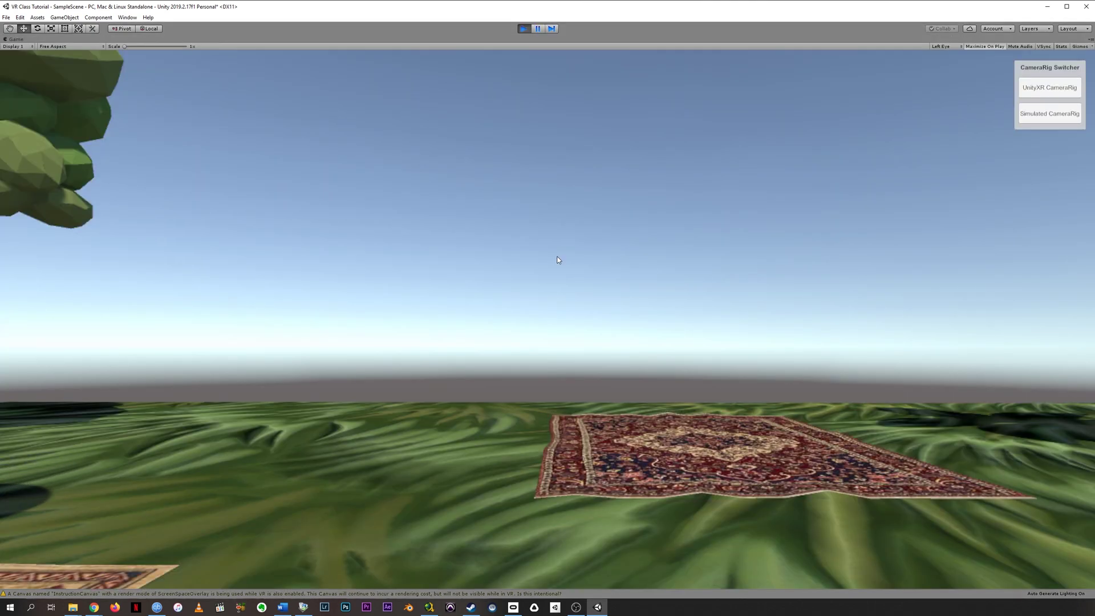
pyautogui.click(1047, 109)
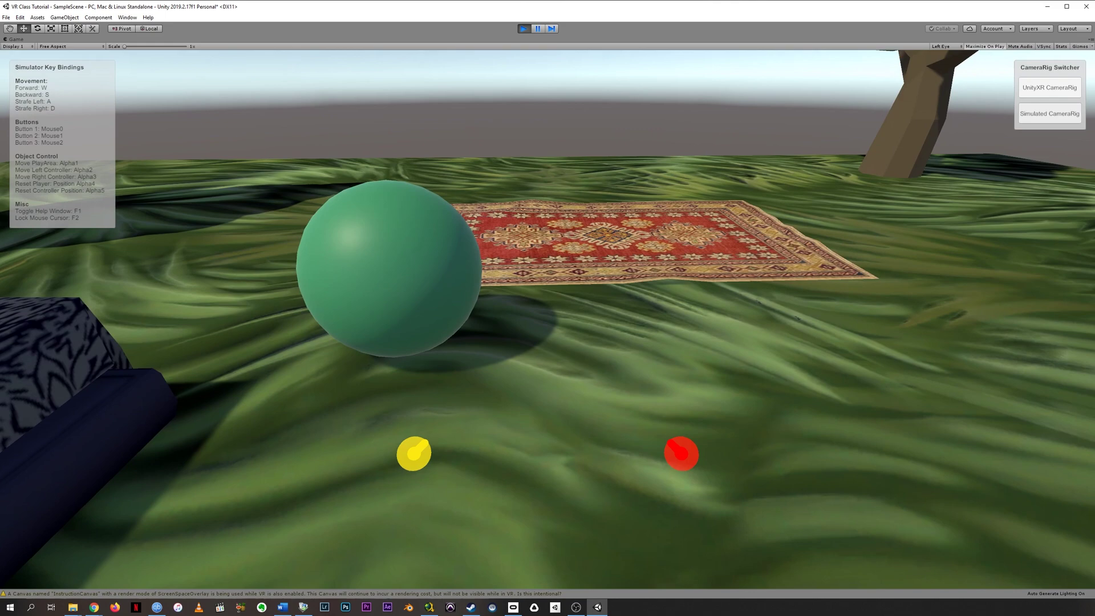
pyautogui.press('w')
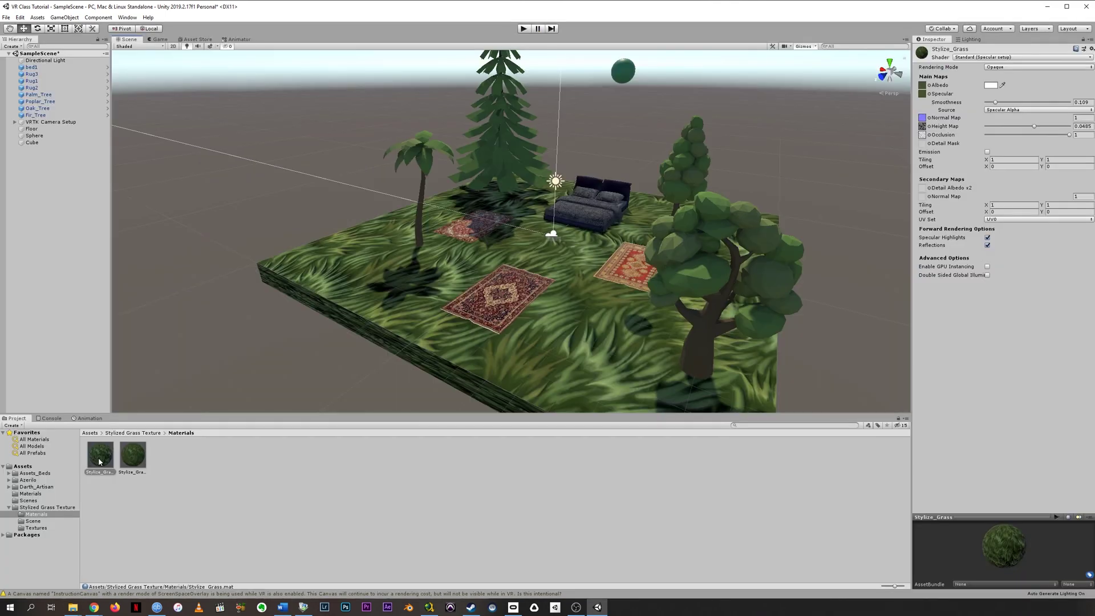
pyautogui.click(598, 336)
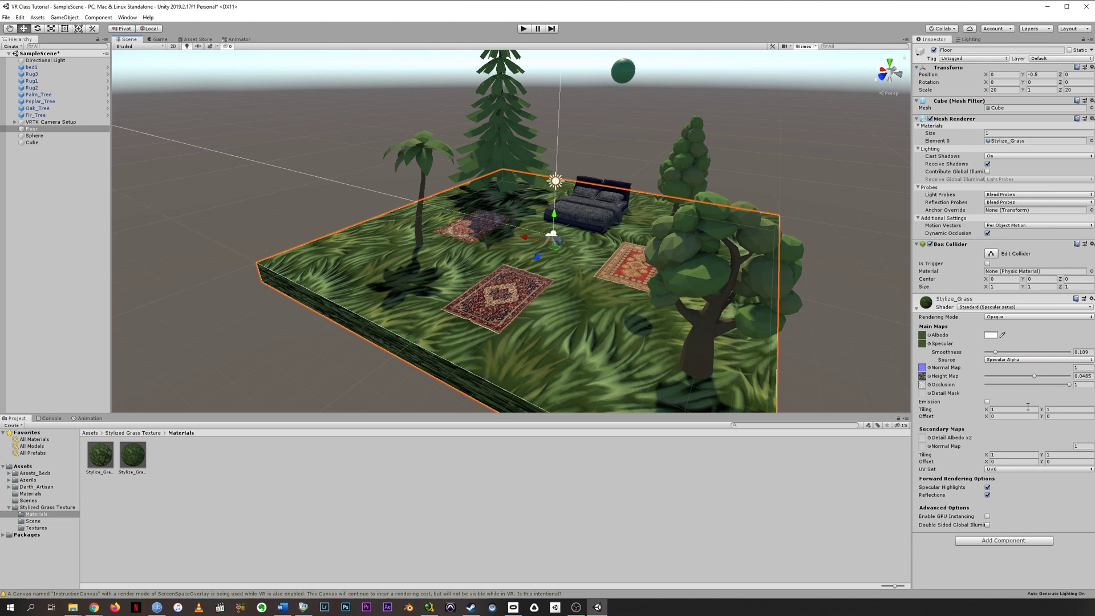
# Set the Stylize_Grass main tiling to 10 × 10 and enter Play mode to check it.
pyautogui.click(999, 458)
pyautogui.press('Tab')
pyautogui.click(1001, 407)
pyautogui.write('10')
pyautogui.press('Tab')
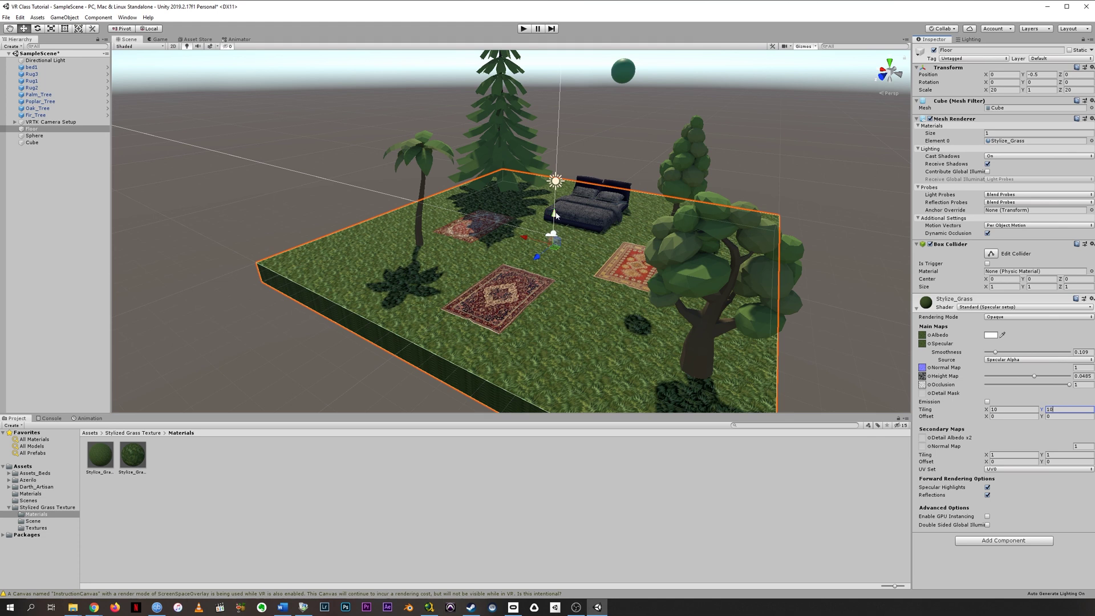
pyautogui.click(524, 28)
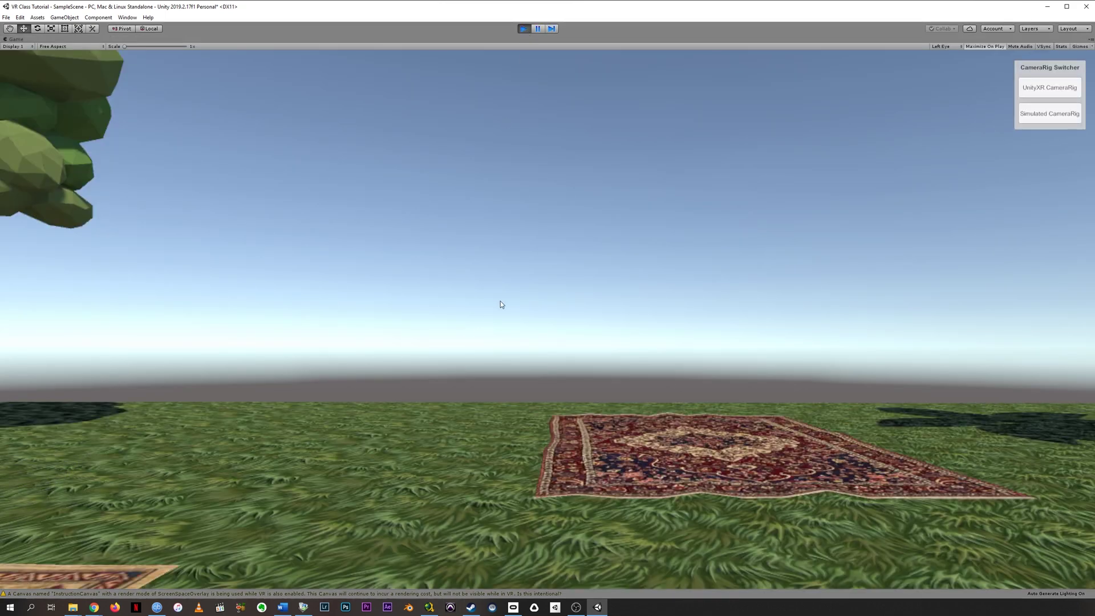
# Walk the Simulated CameraRig past the bed, trees, rugs and yellow cube to view the grass.
pyautogui.click(1080, 113)
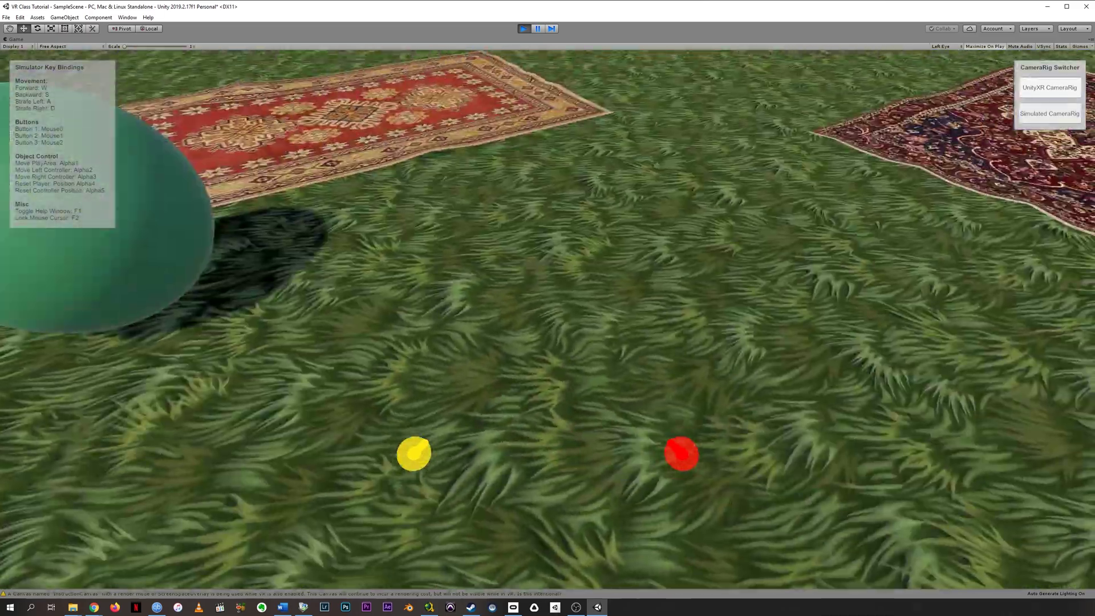
pyautogui.press('w')
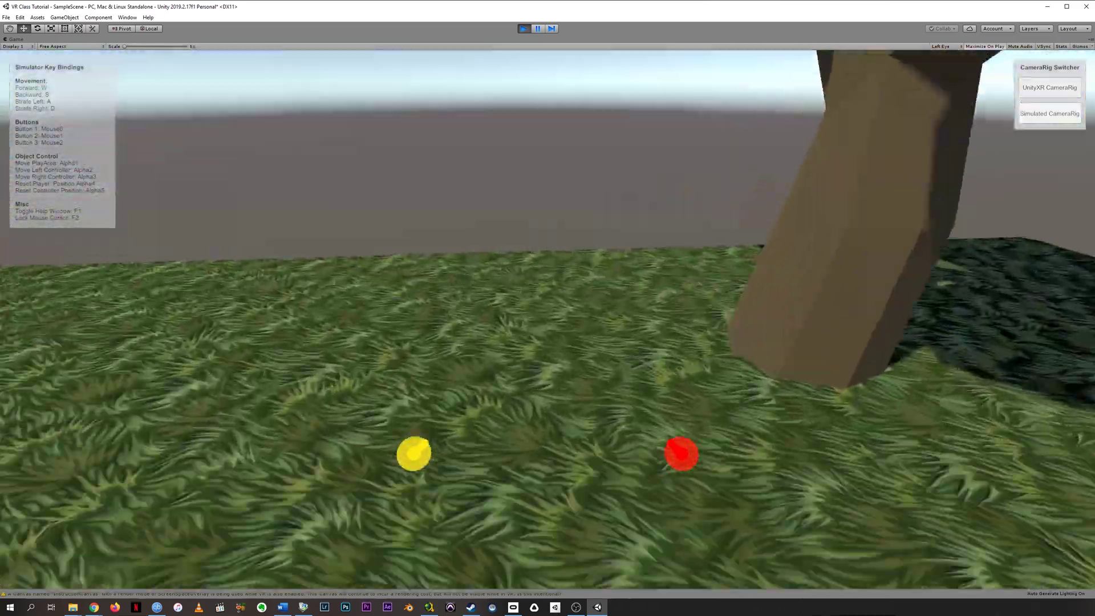
pyautogui.press('w')
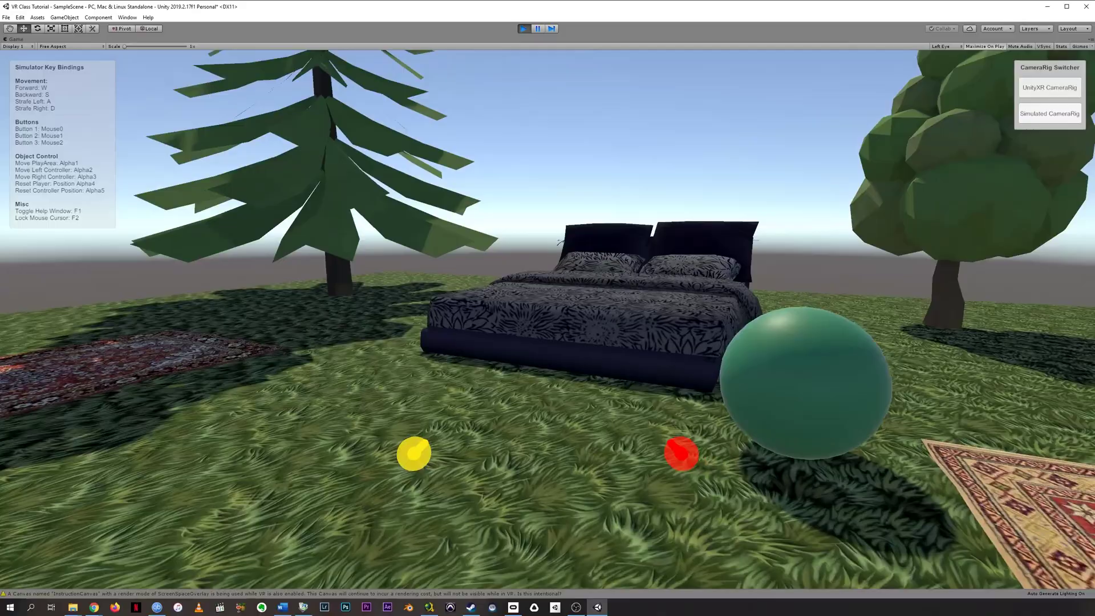
pyautogui.press('w')
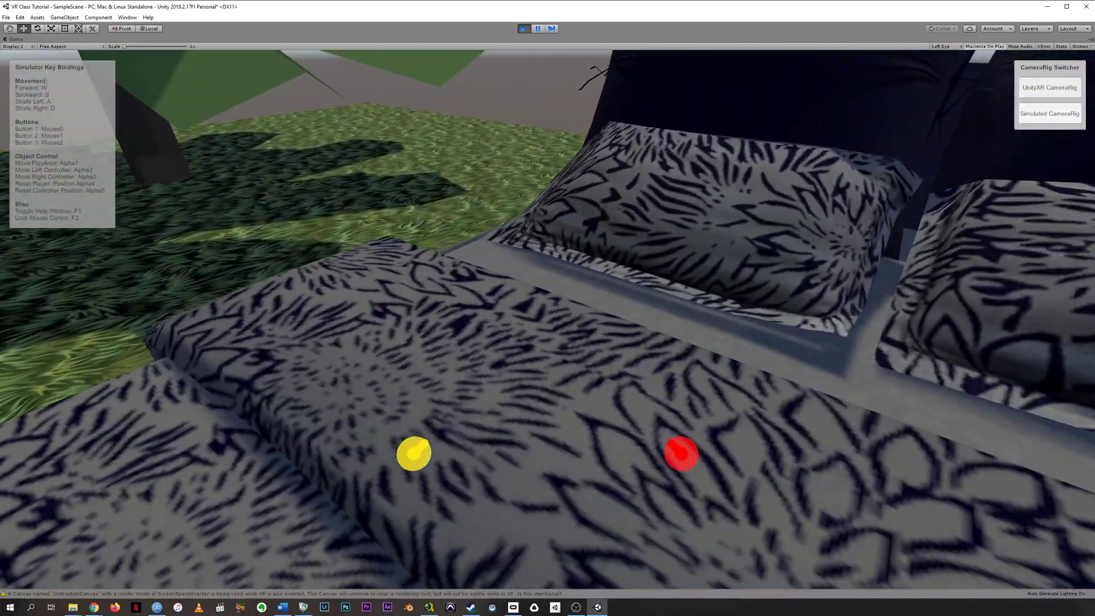
pyautogui.press('w')
pyautogui.press('w')
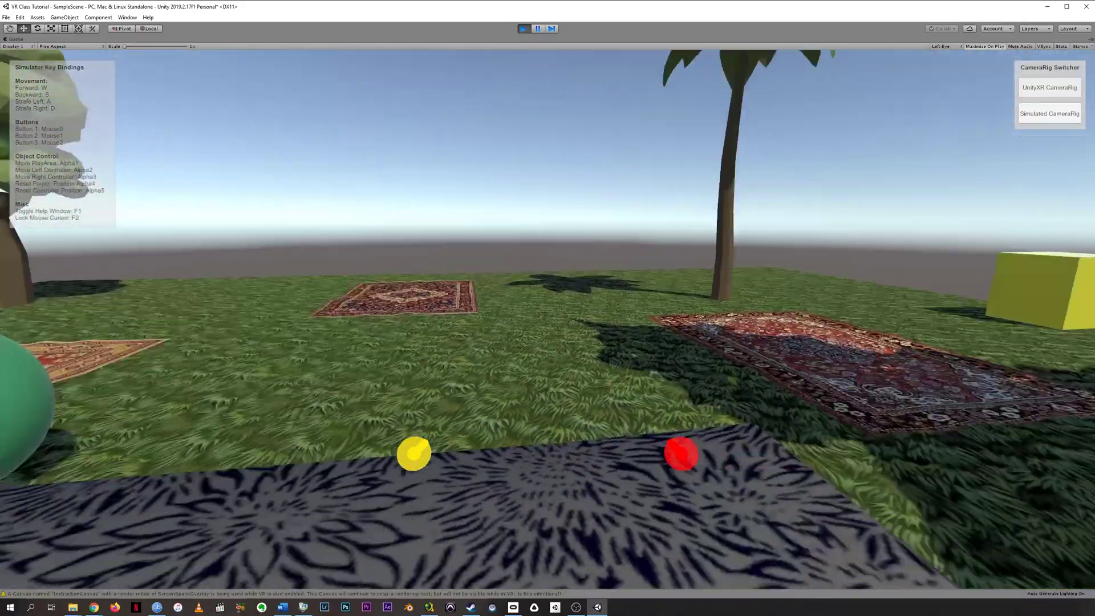
pyautogui.press('w')
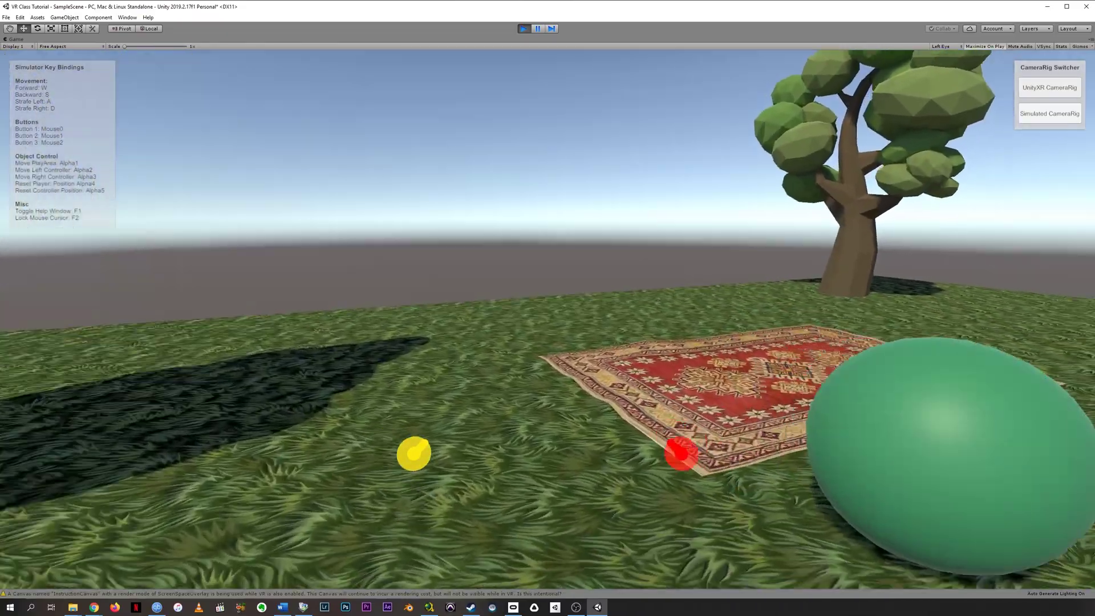
pyautogui.press('w')
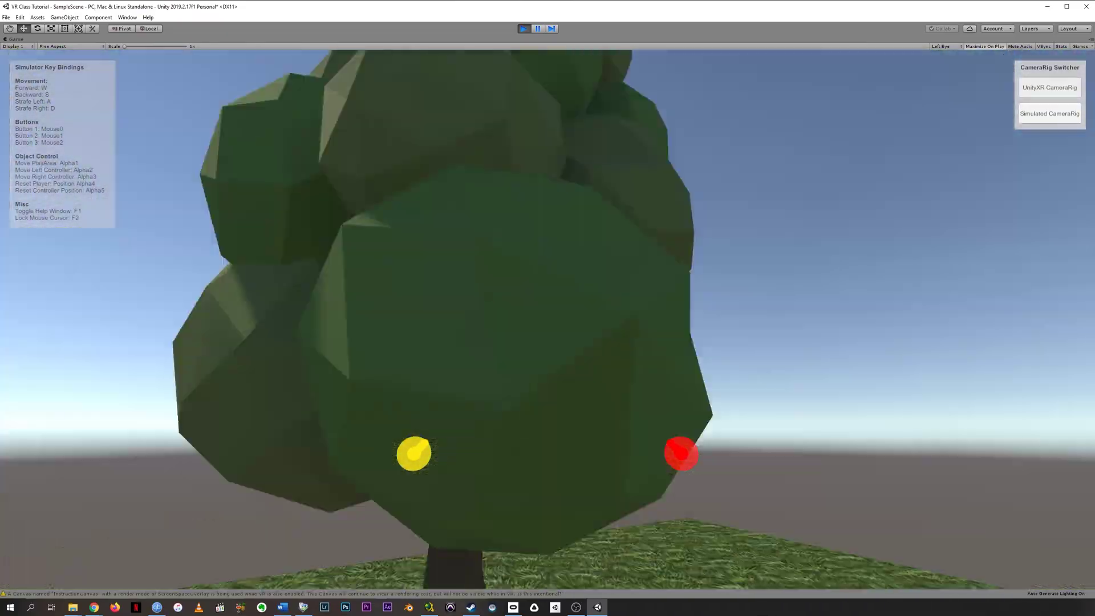
pyautogui.press('w')
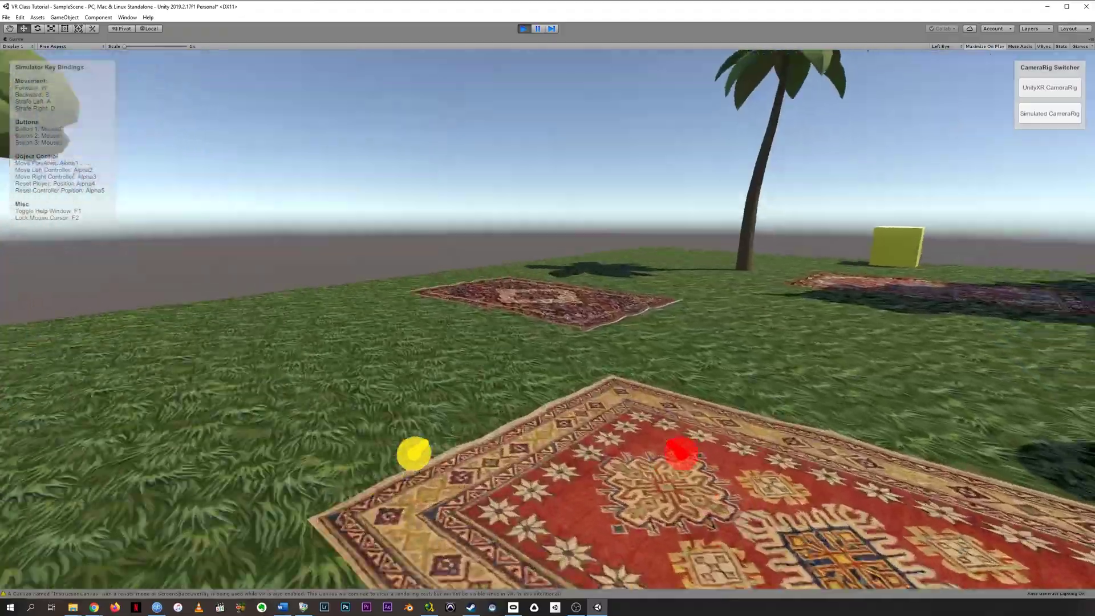
pyautogui.press('w')
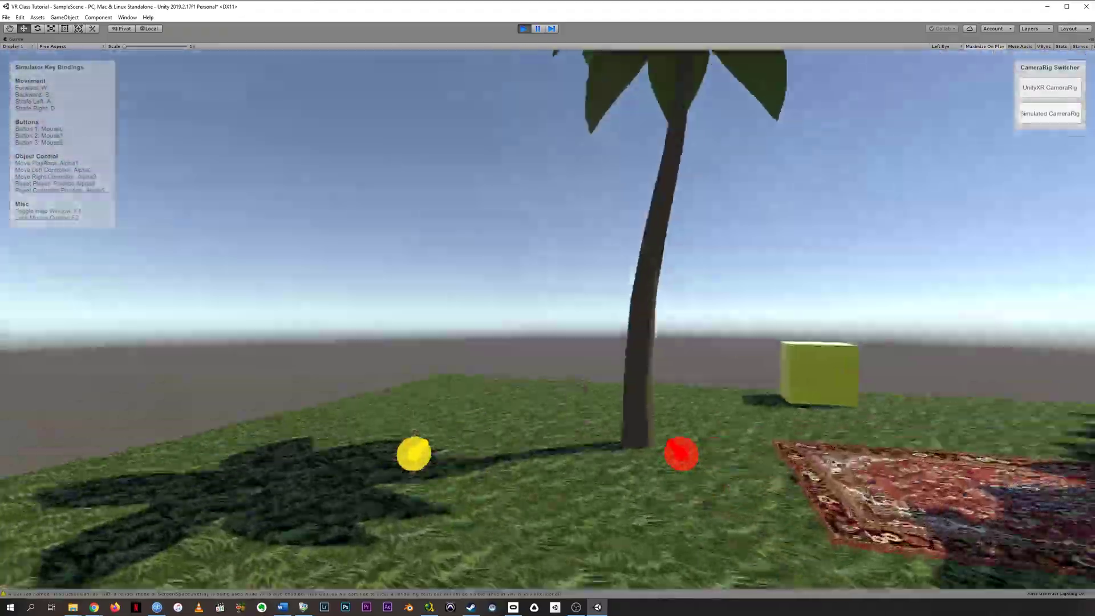
pyautogui.press('w')
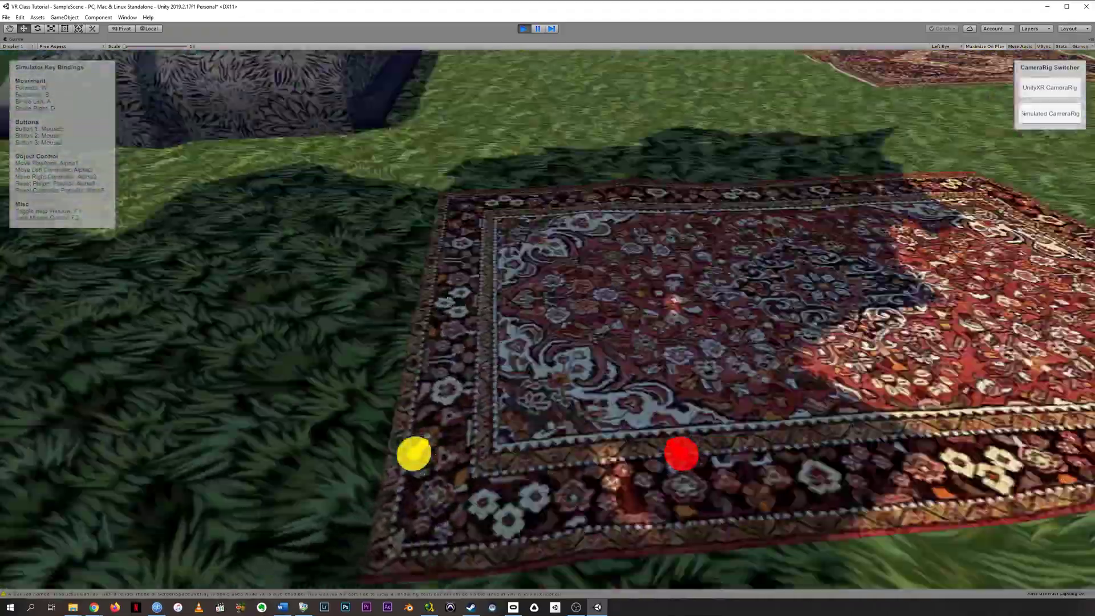
pyautogui.press('w')
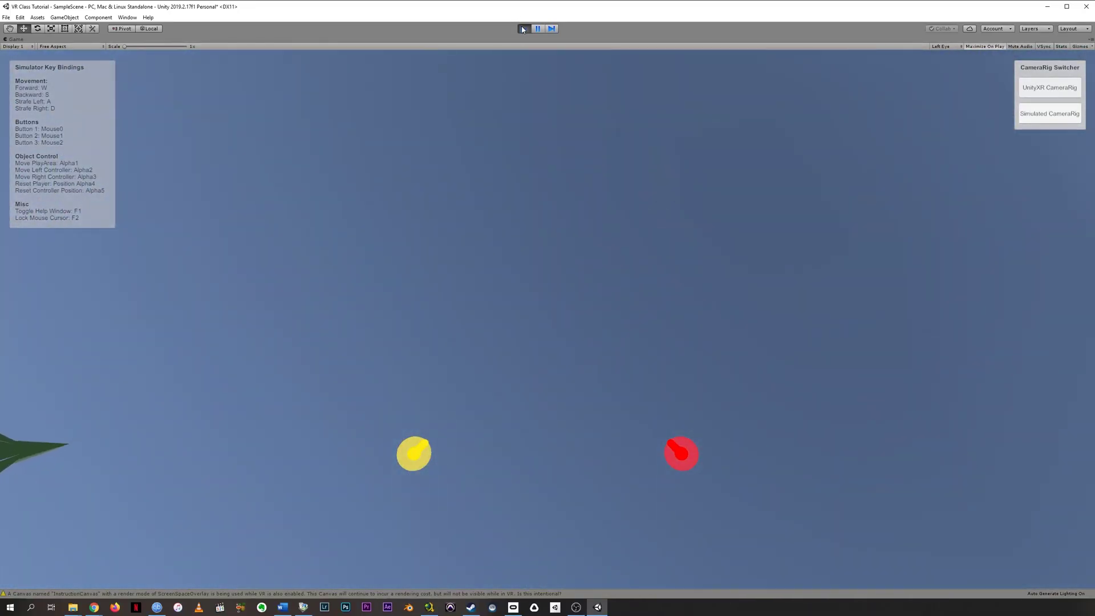
# Stop Play, open the Asset Store (Ctrl+9) and browse its 5227 free assets.
pyautogui.click(523, 29)
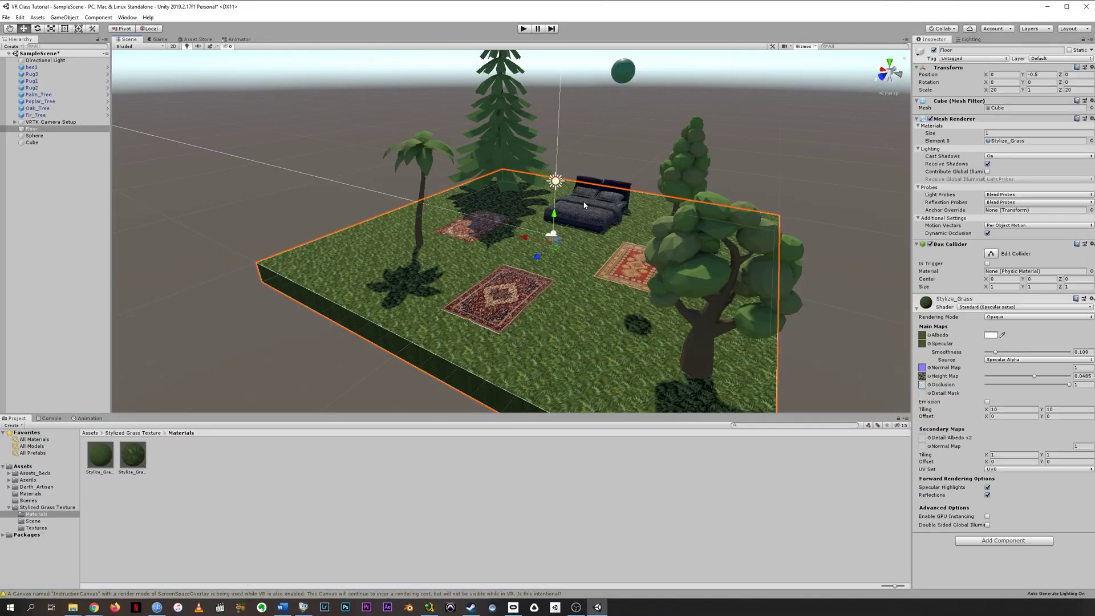
pyautogui.hotkey('ctrl', '9')
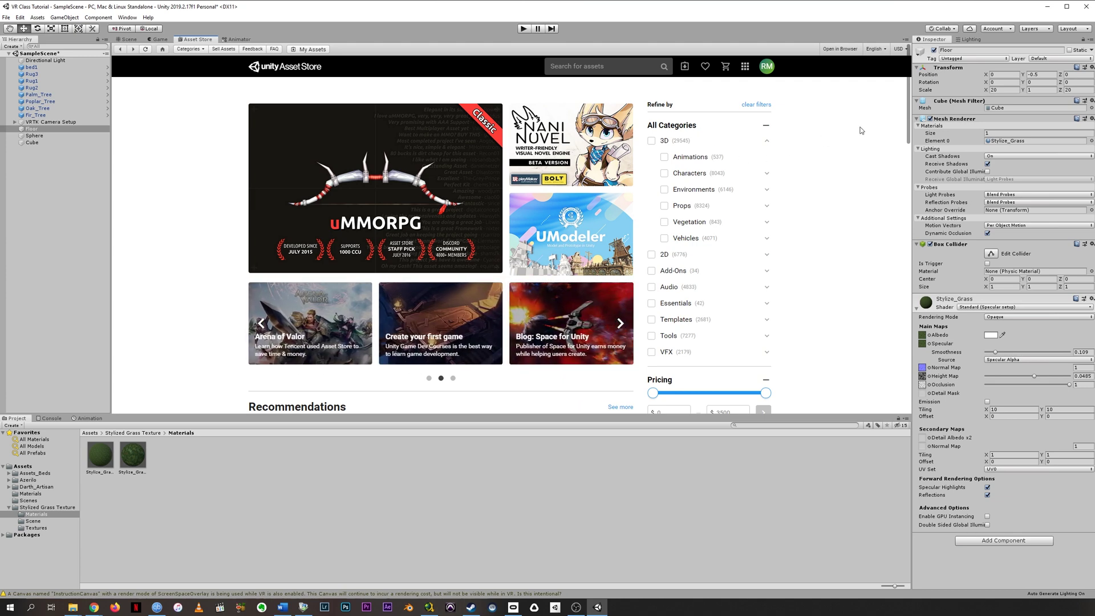
pyautogui.scroll(-2, 910, 109)
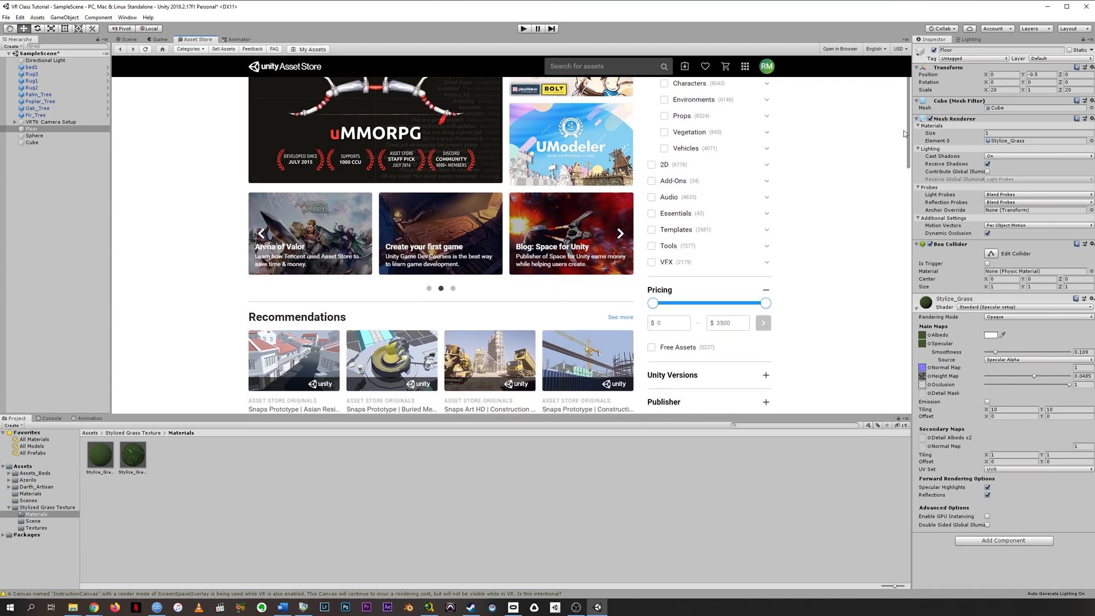
pyautogui.click(651, 348)
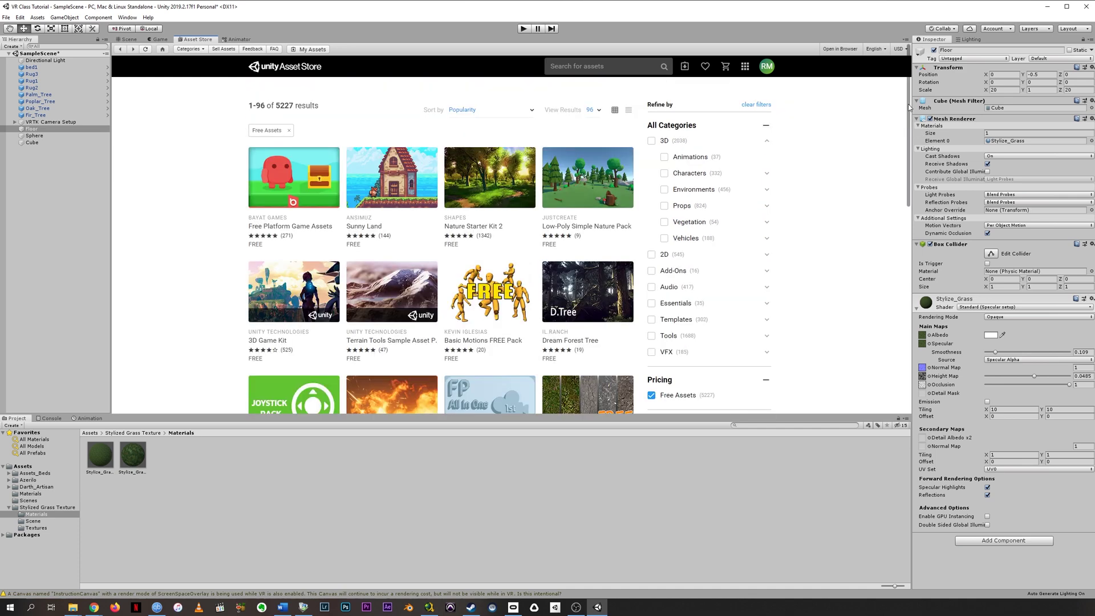
pyautogui.scroll(-10, 909, 107)
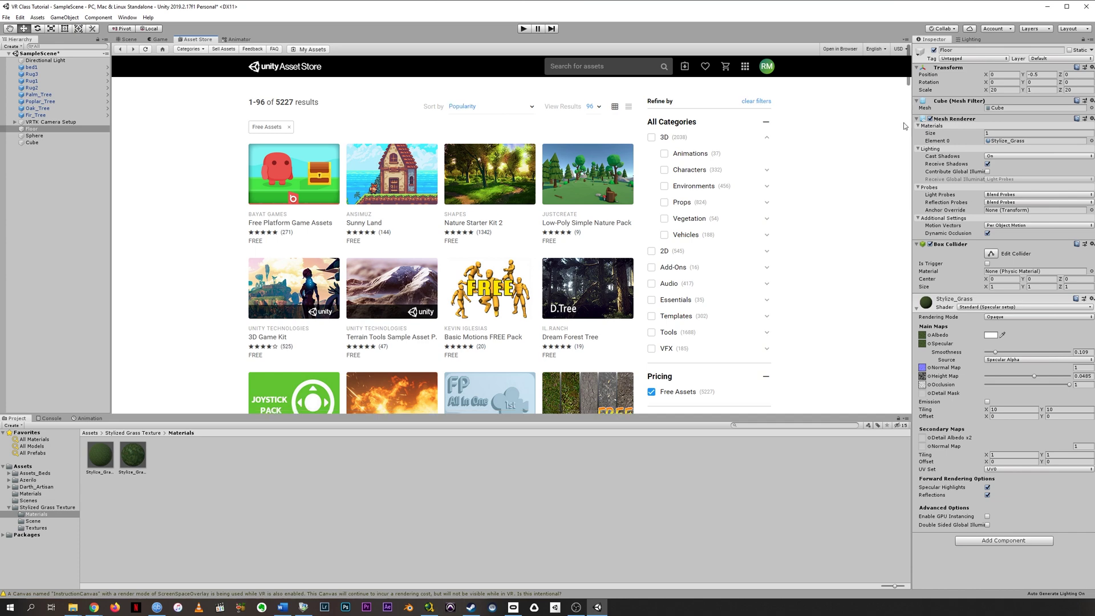
pyautogui.scroll(-8, 910, 222)
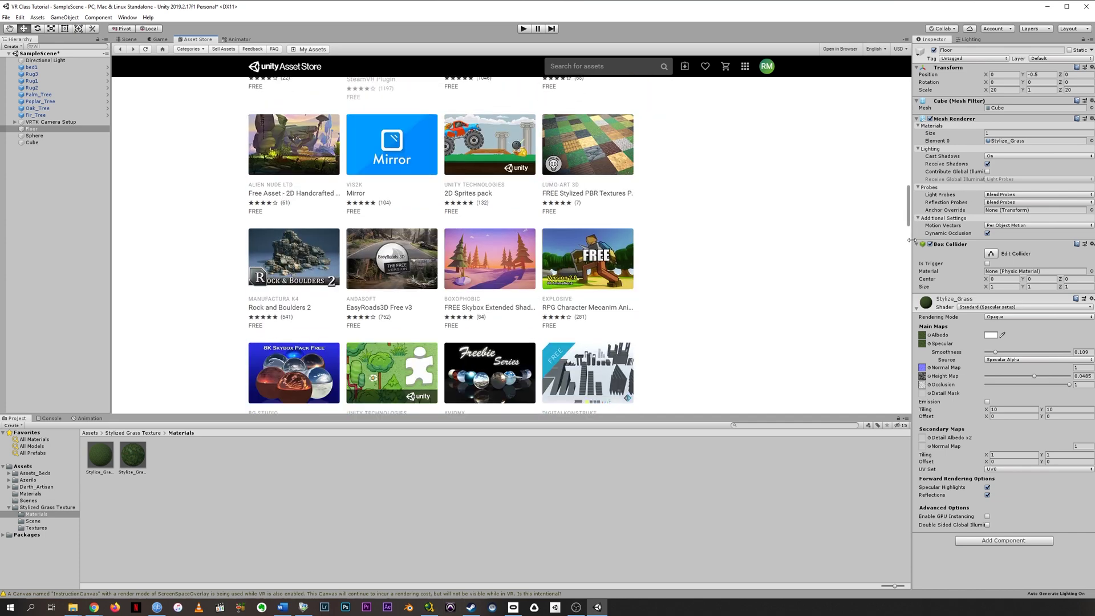
pyautogui.scroll(-3, 910, 240)
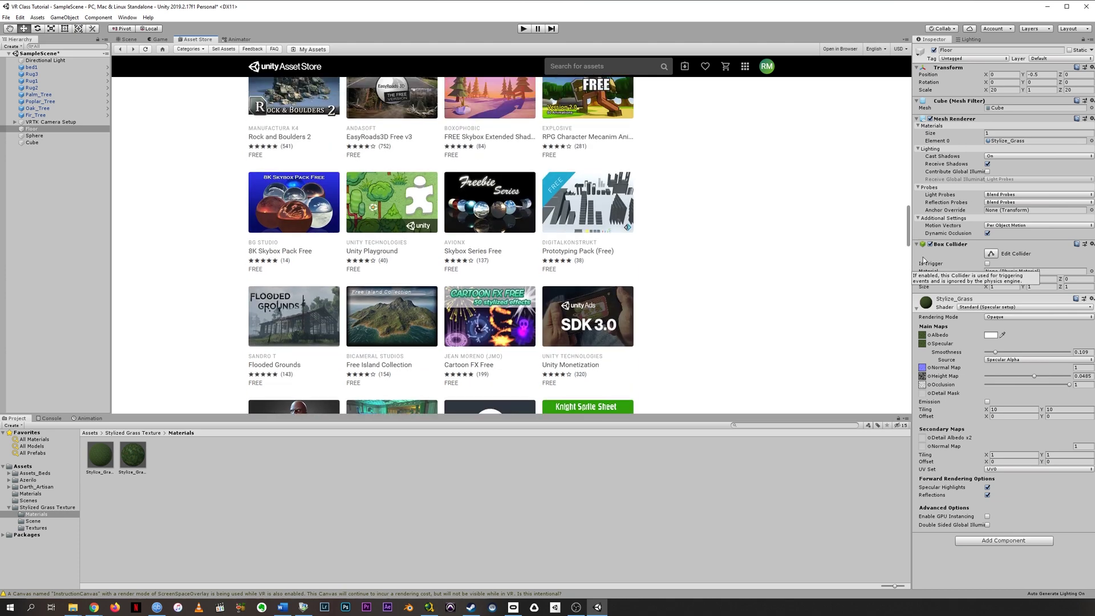
pyautogui.scroll(3, 924, 251)
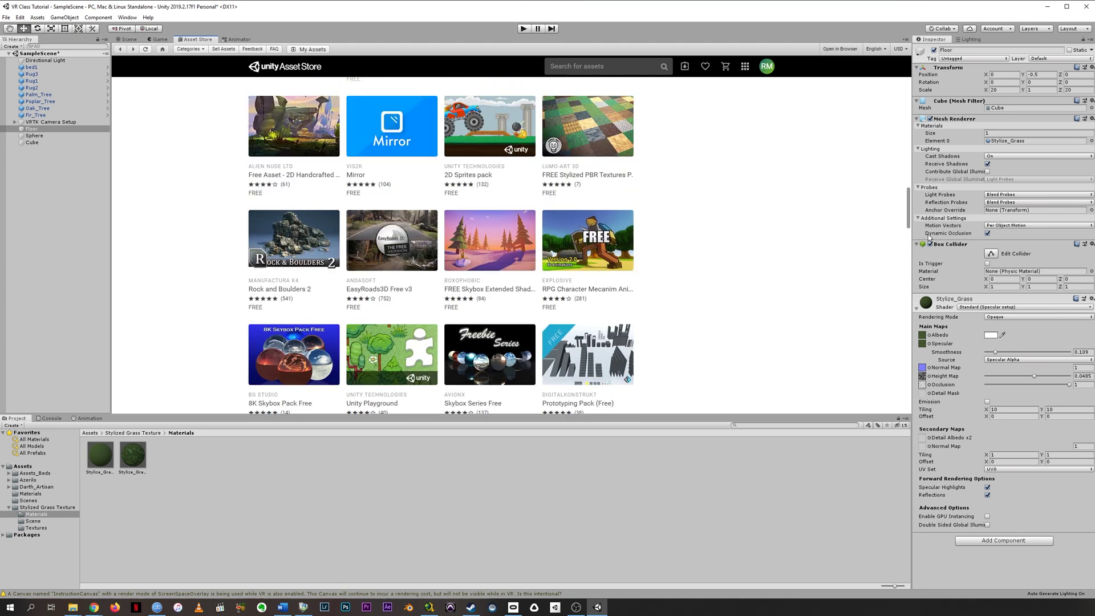
pyautogui.scroll(2, 929, 237)
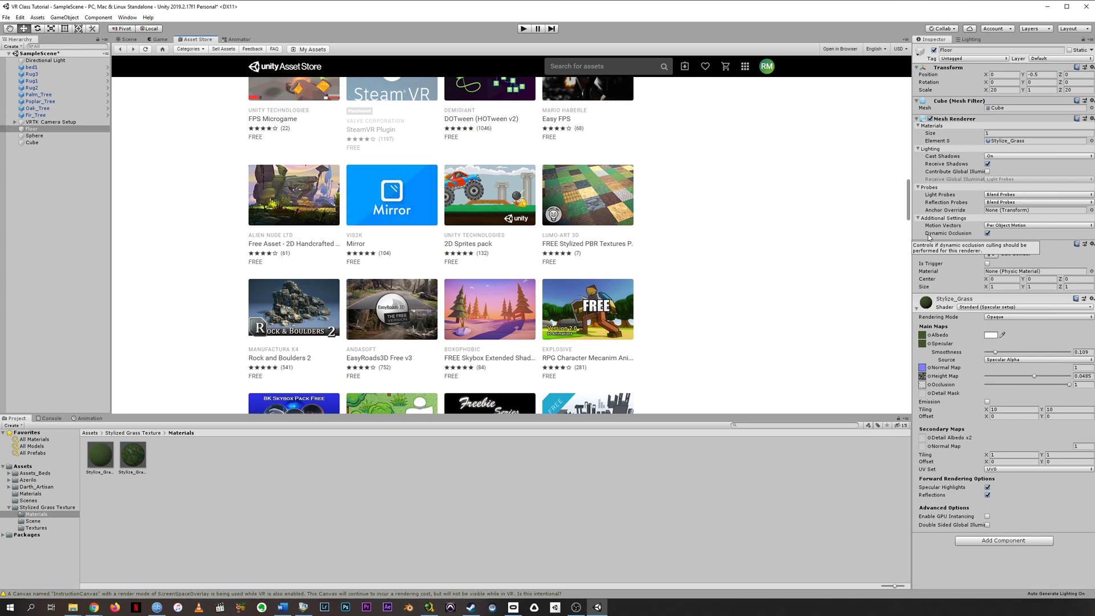
pyautogui.scroll(-5, 930, 237)
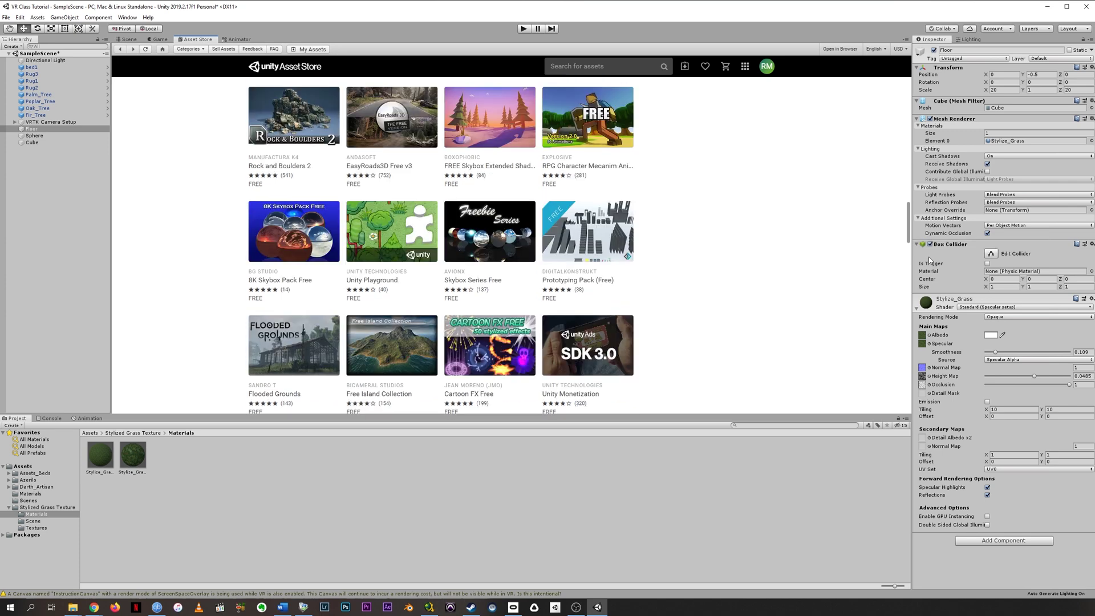